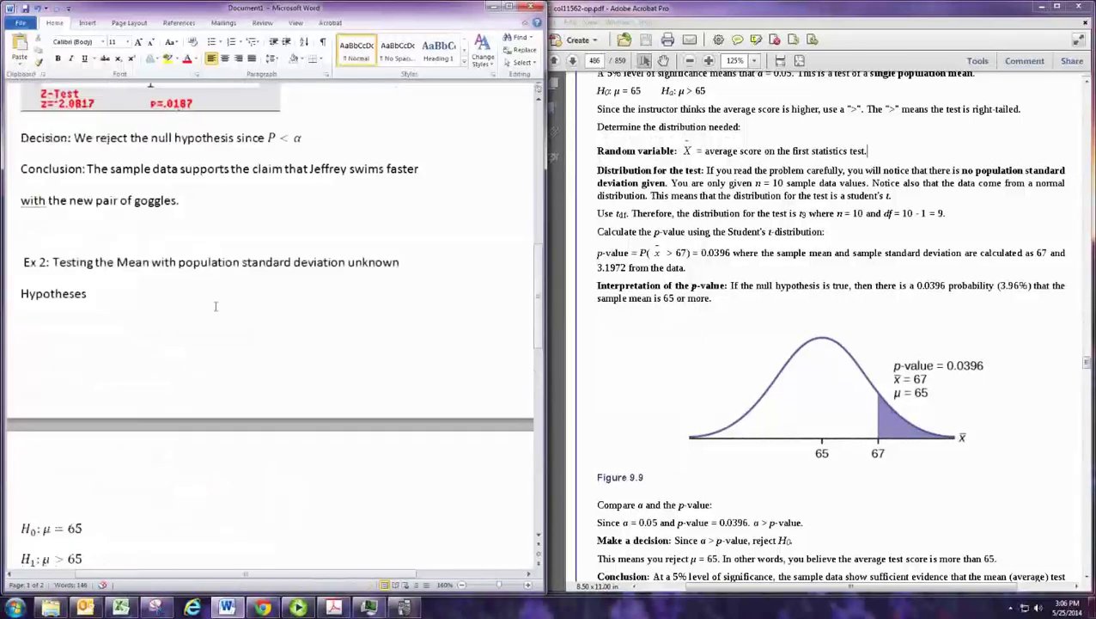
Copy the Ex 2 worked example to the end of the document and trim its heading to 'Ex 3: Testing the'.
{"action": "left_click_drag", "start_coordinate": [23, 262], "coordinate": [304, 558]}
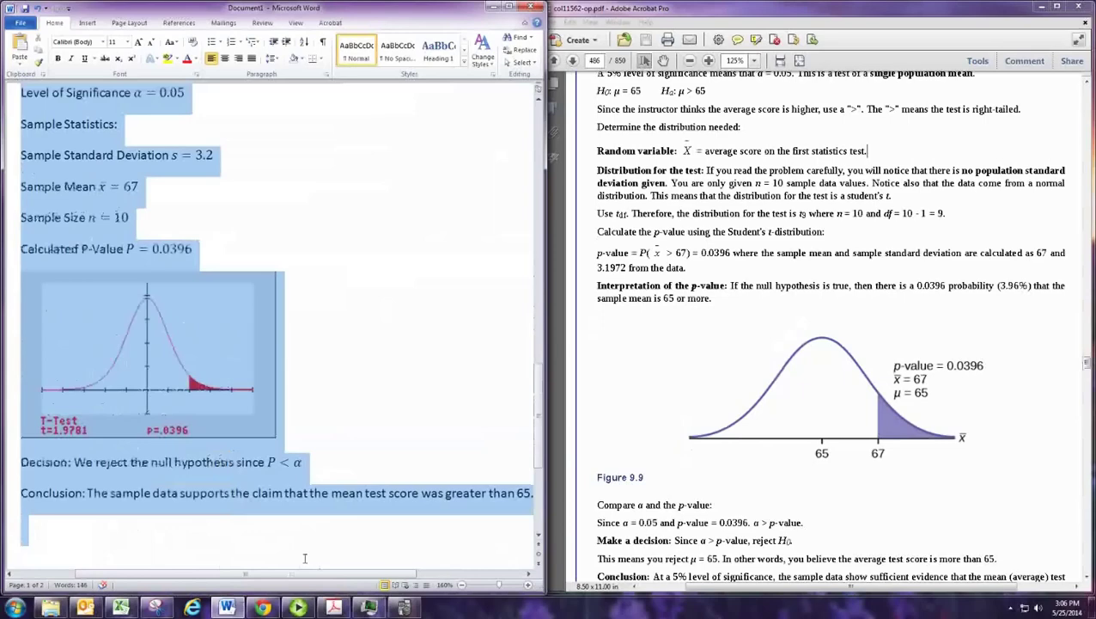
{"action": "left_click", "coordinate": [119, 531]}
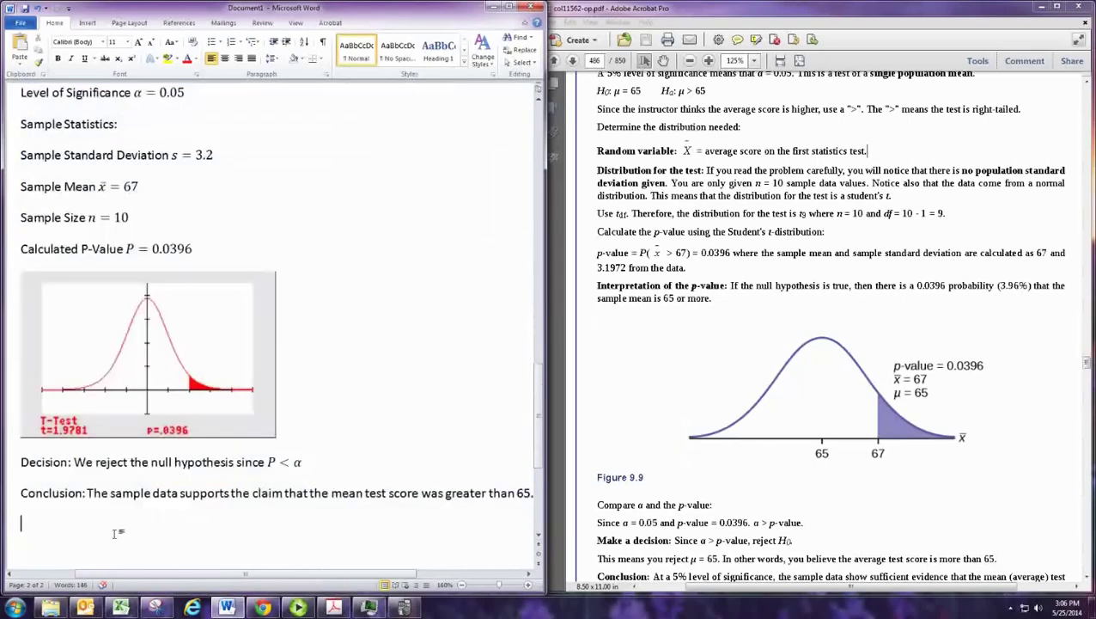
{"action": "scroll", "coordinate": [112, 532], "scroll_direction": "down", "scroll_amount": 1}
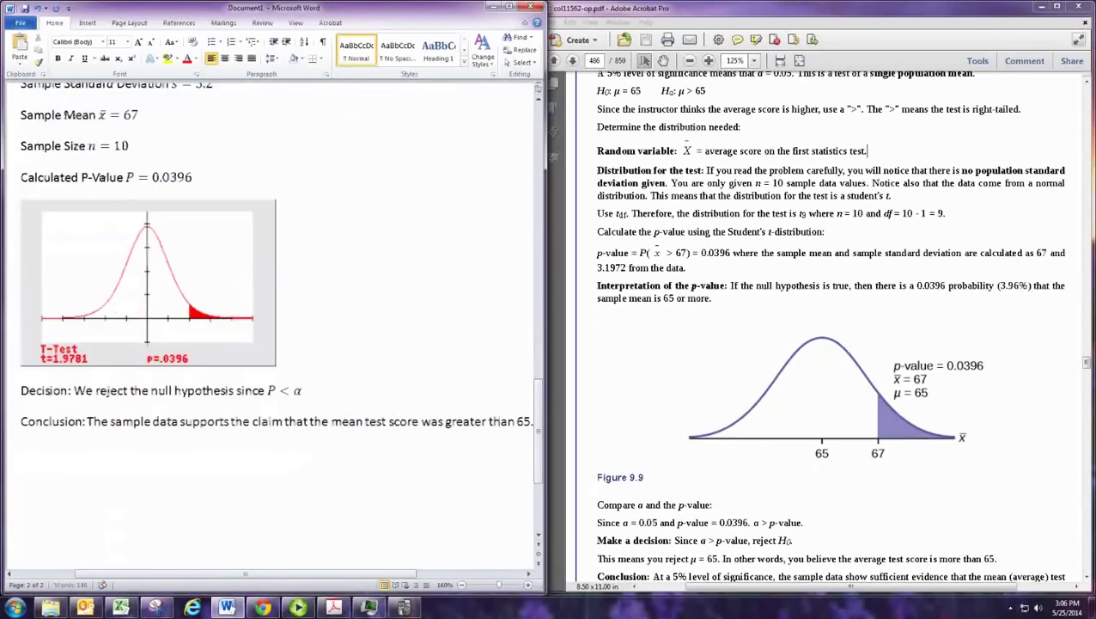
{"action": "scroll", "coordinate": [113, 532], "scroll_direction": "up", "scroll_amount": 5}
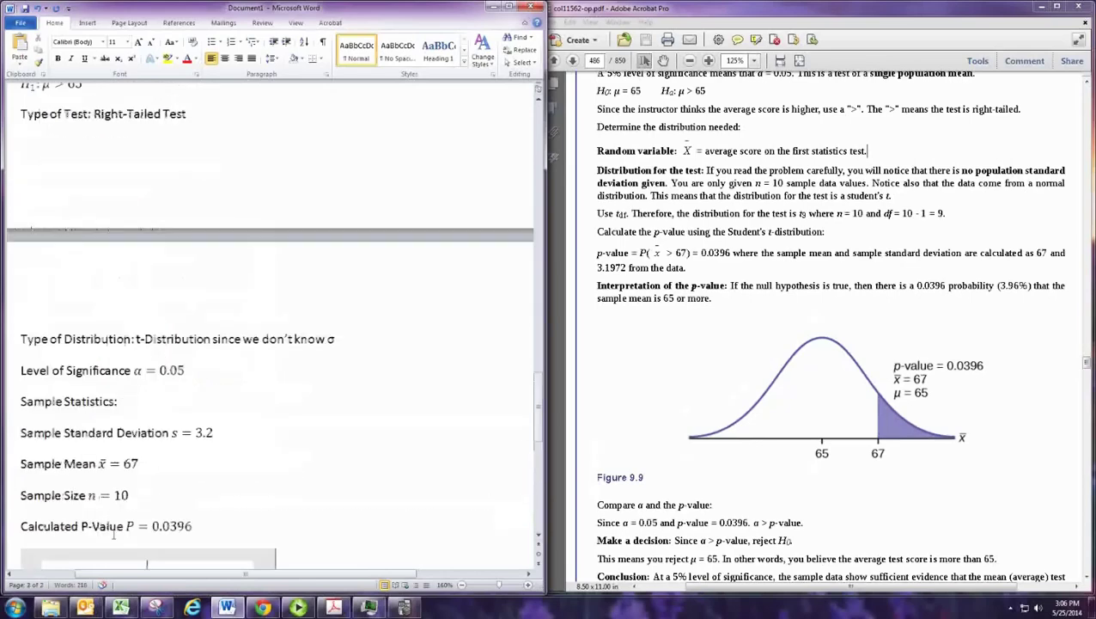
{"action": "scroll", "coordinate": [112, 533], "scroll_direction": "down", "scroll_amount": 4}
{"action": "key", "text": "Delete"}
{"action": "key", "text": "Delete"}
{"action": "key", "text": "Delete"}
{"action": "key", "text": "Delete"}
{"action": "key", "text": "Delete"}
{"action": "key", "text": "Delete"}
{"action": "key", "text": "Delete"}
{"action": "key", "text": "Delete"}
{"action": "key", "text": "Delete"}
{"action": "key", "text": "Delete"}
{"action": "key", "text": "Delete"}
{"action": "key", "text": "Delete"}
{"action": "key", "text": "Delete"}
{"action": "key", "text": "Delete"}
{"action": "key", "text": "Delete"}
{"action": "key", "text": "Delete"}
{"action": "key", "text": "Delete"}
{"action": "key", "text": "Delete"}
{"action": "key", "text": "Delete"}
{"action": "key", "text": "Delete"}
{"action": "key", "text": "Delete"}
{"action": "key", "text": "Delete"}
{"action": "key", "text": "Delete"}
{"action": "key", "text": "Delete"}
{"action": "key", "text": "Delete"}
{"action": "key", "text": "Delete"}
{"action": "key", "text": "Delete"}
{"action": "key", "text": "Delete"}
{"action": "key", "text": "Delete"}
{"action": "key", "text": "Delete"}
{"action": "key", "text": "Delete"}
{"action": "key", "text": "Delete"}
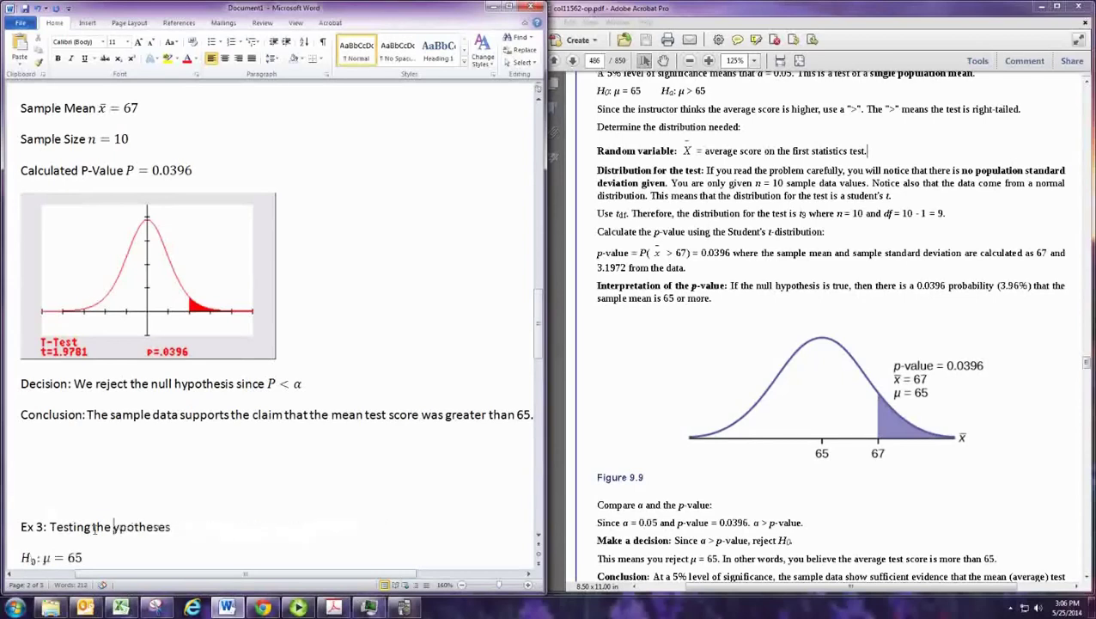
Restore the deleted Hypotheses line and complete the heading as 'Ex 3: Testing the Proportion'.
{"action": "key", "text": "ctrl+z"}
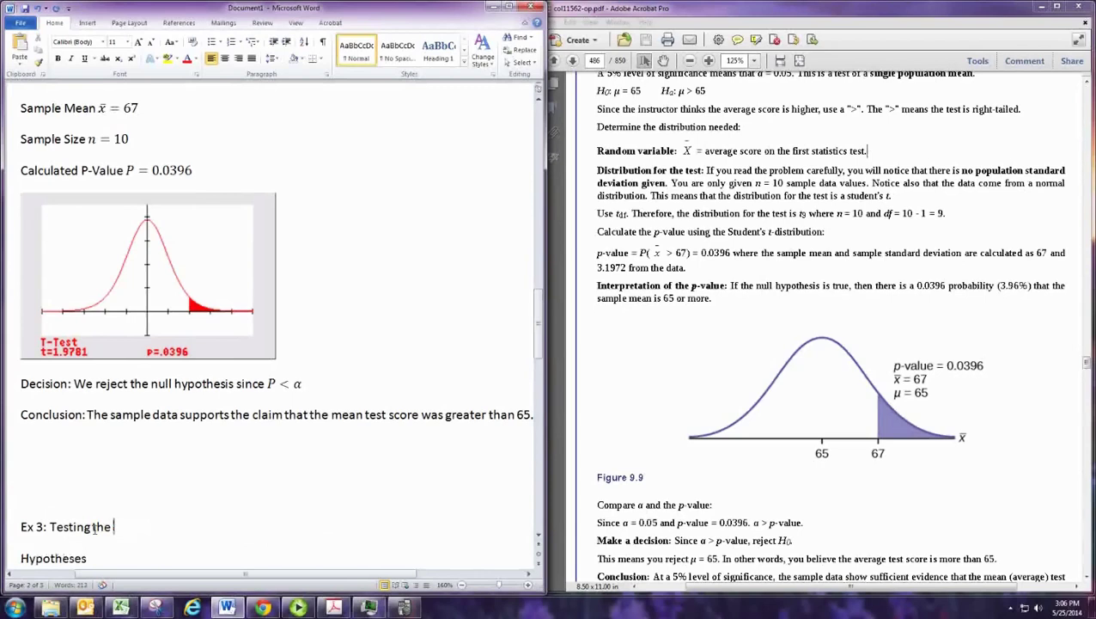
{"action": "type", "text": "Proportion"}
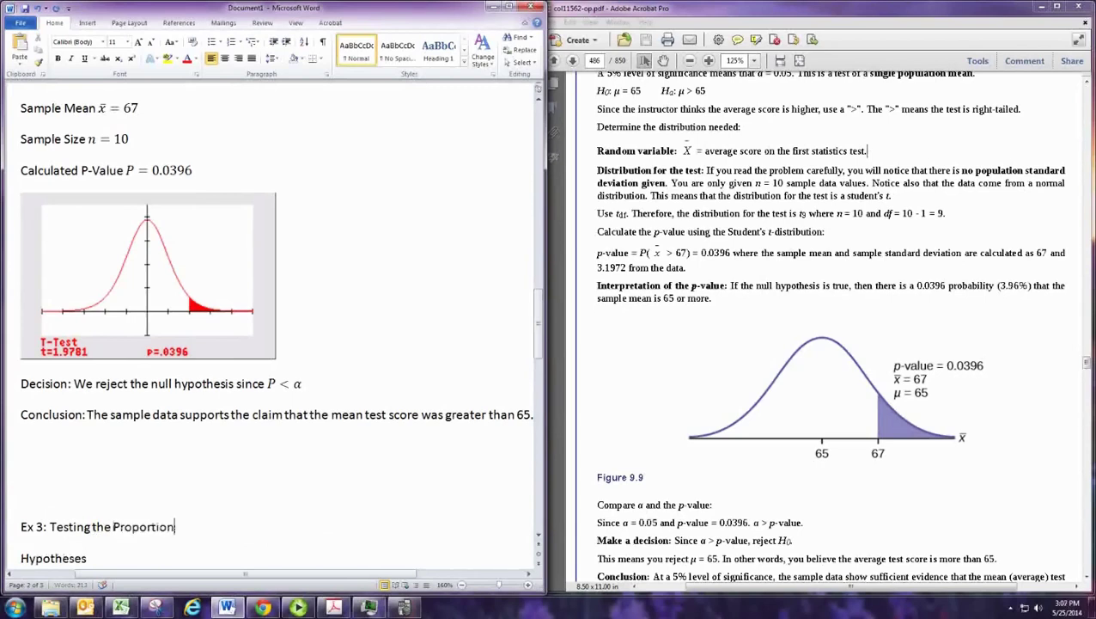
{"action": "scroll", "coordinate": [704, 424], "scroll_direction": "down", "scroll_amount": 4}
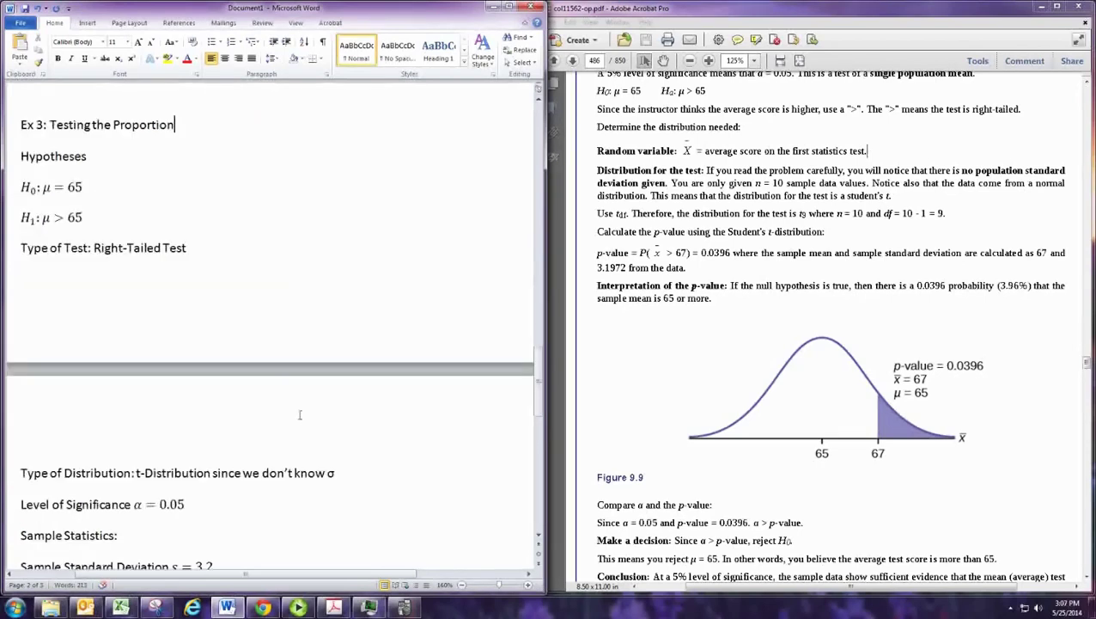
Scroll the textbook PDF down to Example 9.17's proportion test.
{"action": "left_click", "coordinate": [704, 423]}
{"action": "scroll", "coordinate": [704, 423], "scroll_direction": "down", "scroll_amount": 3}
{"action": "scroll", "coordinate": [704, 424], "scroll_direction": "down", "scroll_amount": 5}
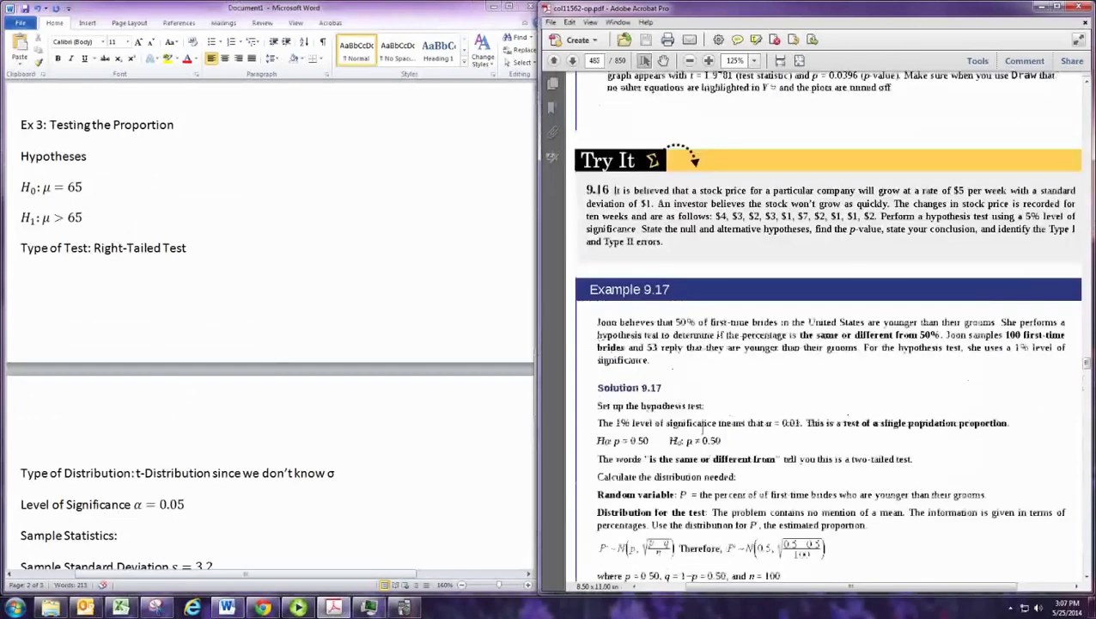
{"action": "scroll", "coordinate": [705, 423], "scroll_direction": "down", "scroll_amount": 3}
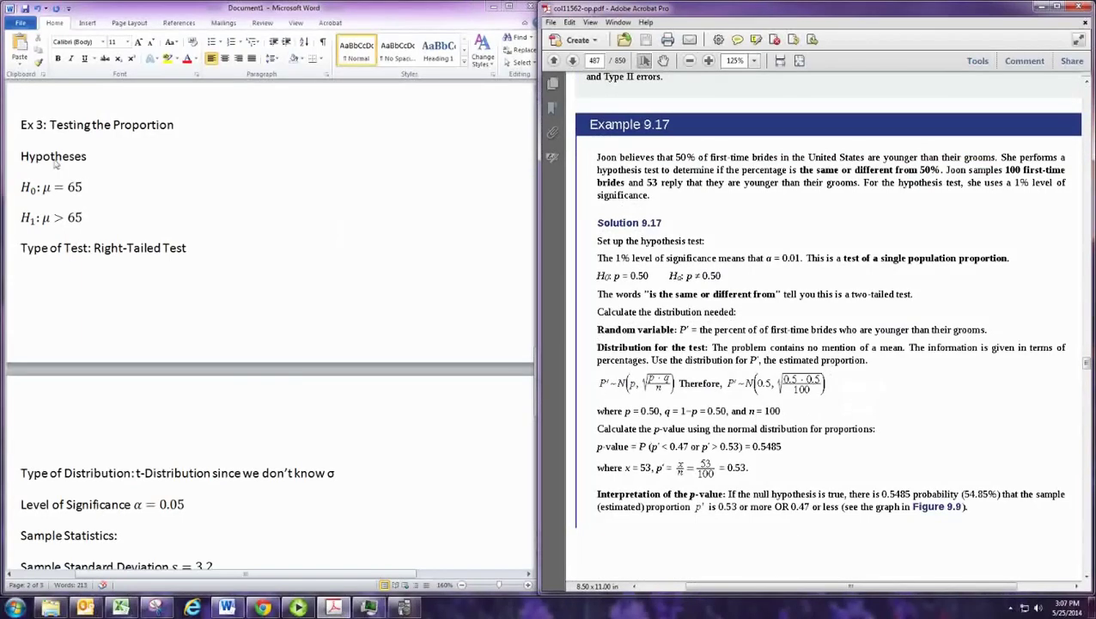
Replace μ with p in both hypotheses and change H1's sign to ≠.
{"action": "left_click", "coordinate": [175, 124]}
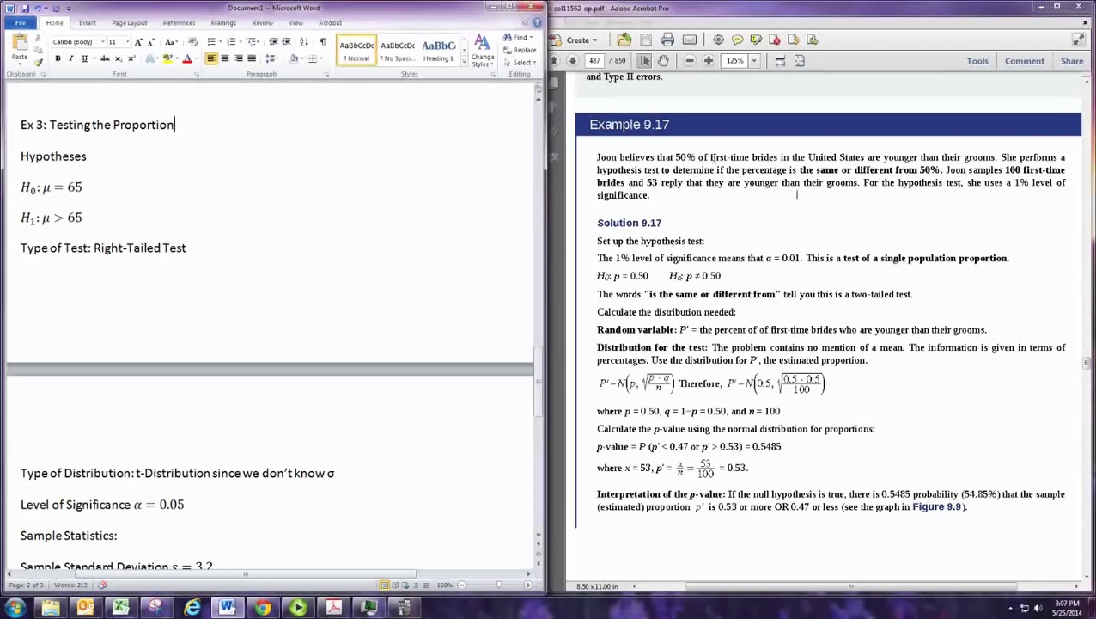
{"action": "left_click", "coordinate": [43, 187]}
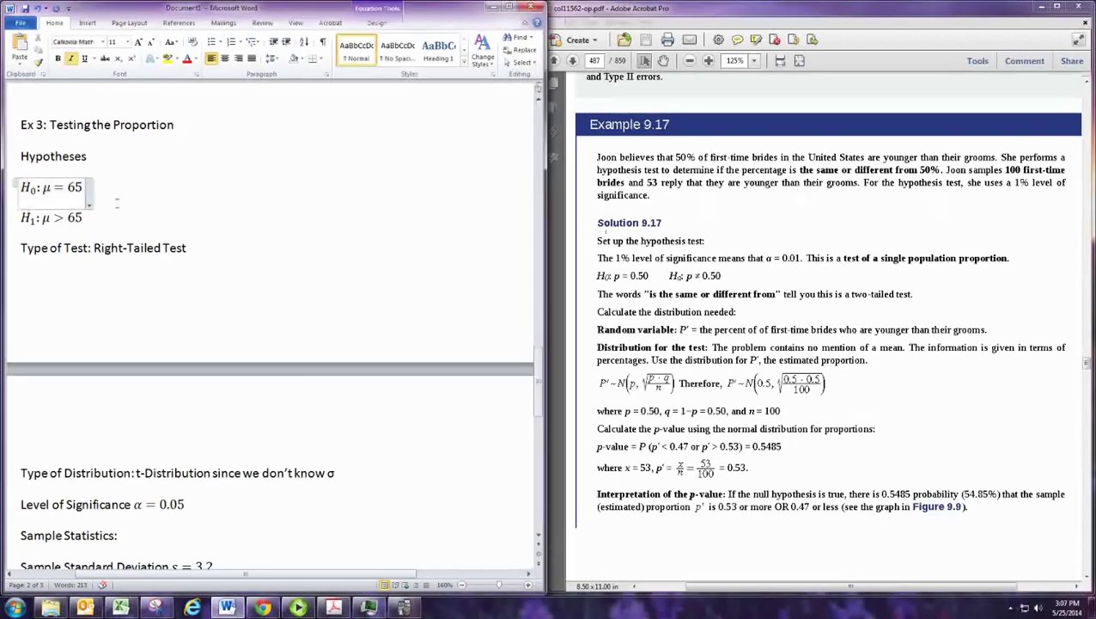
{"action": "key", "text": "BackSpace"}
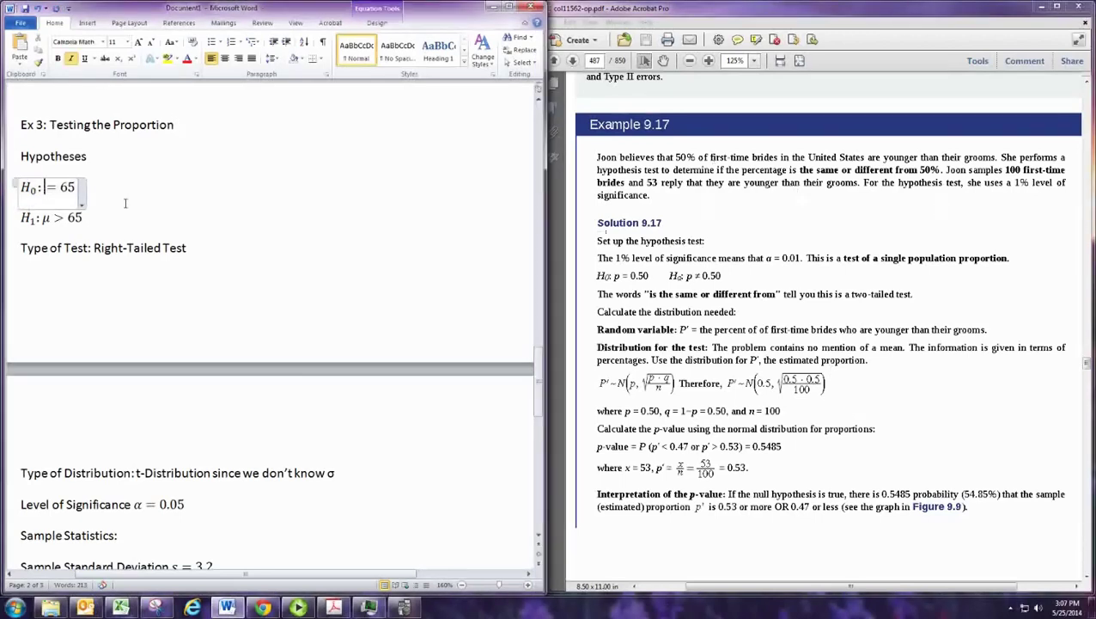
{"action": "type", "text": "p"}
{"action": "key", "text": "Down"}
{"action": "key", "text": "BackSpace"}
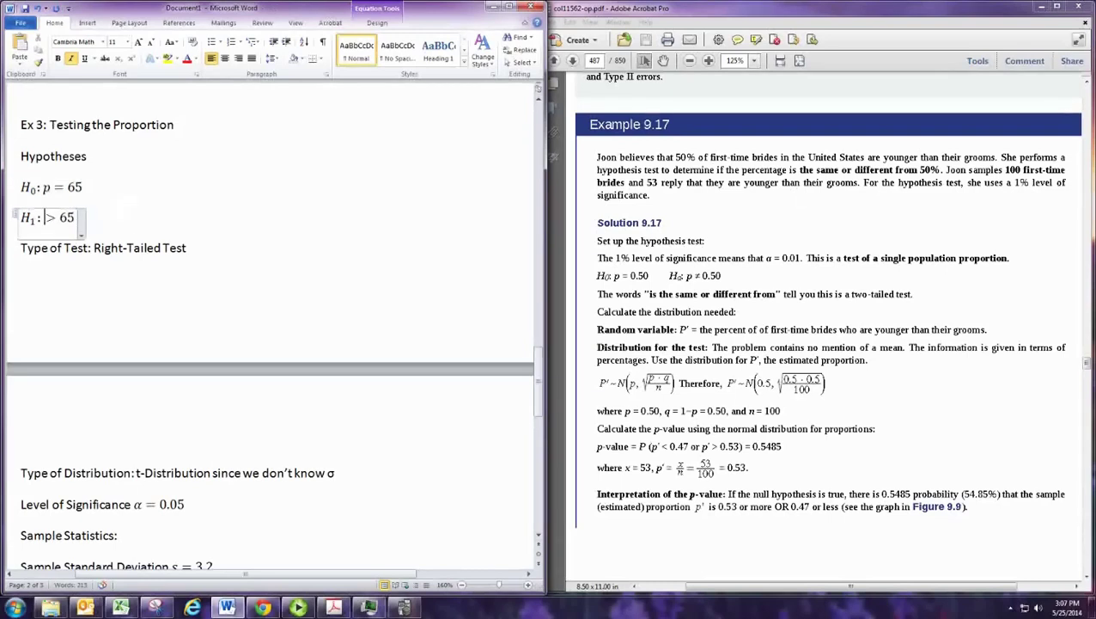
{"action": "type", "text": "p"}
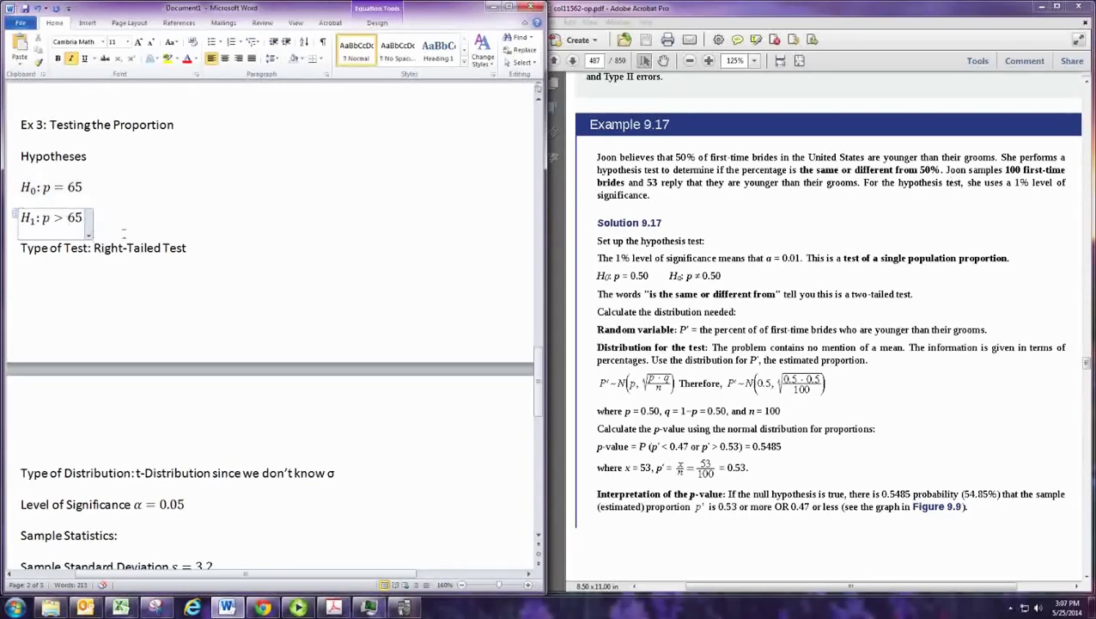
{"action": "key", "text": "Delete"}
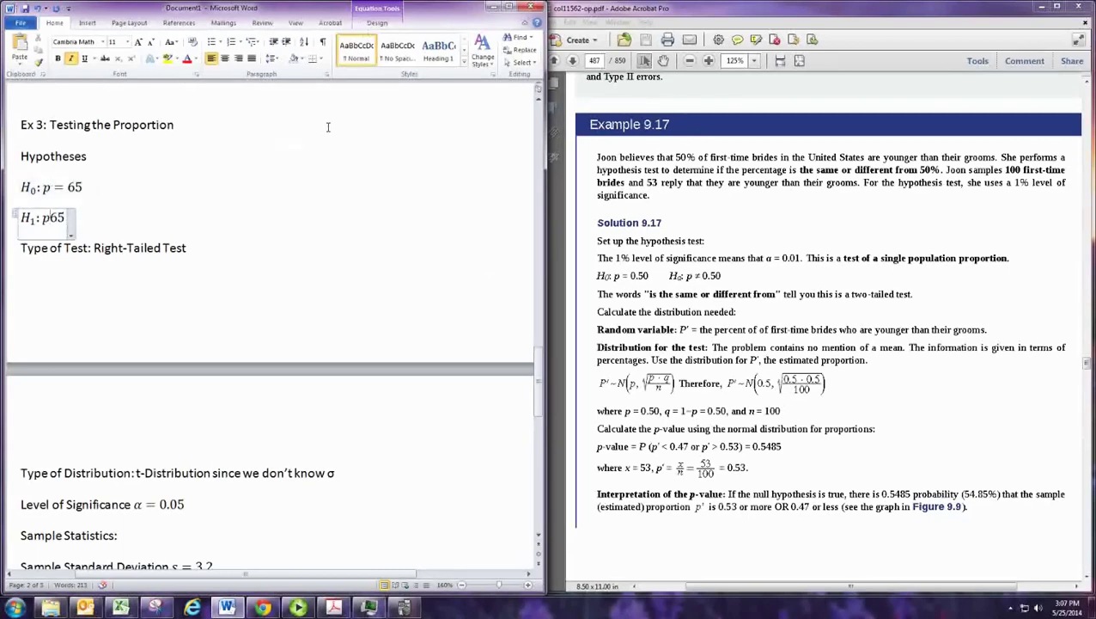
{"action": "left_click", "coordinate": [378, 23]}
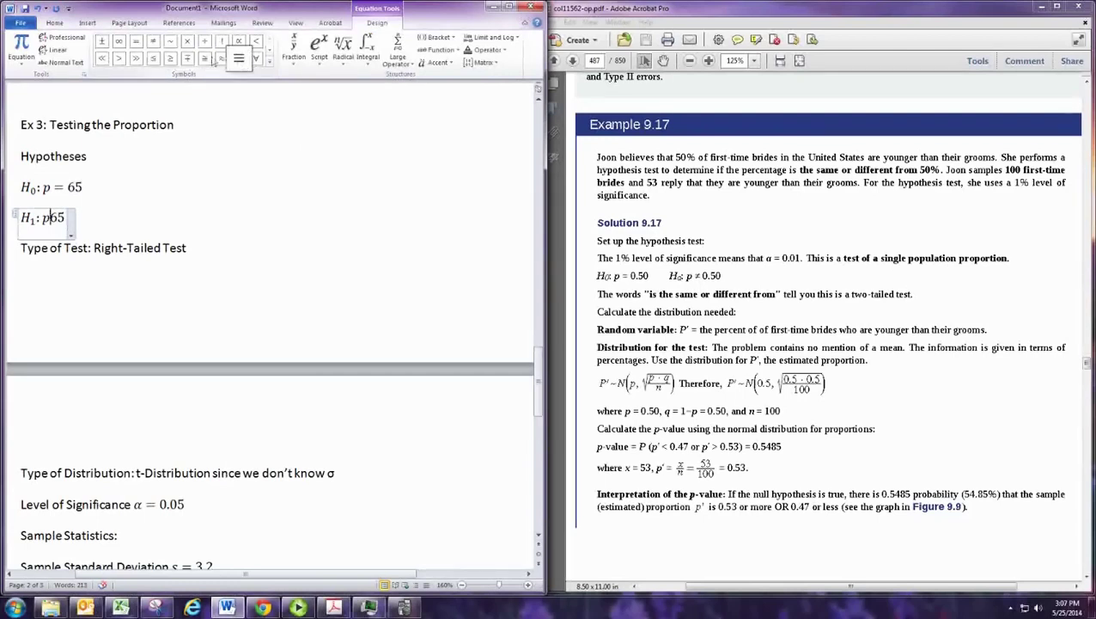
{"action": "left_click", "coordinate": [153, 40]}
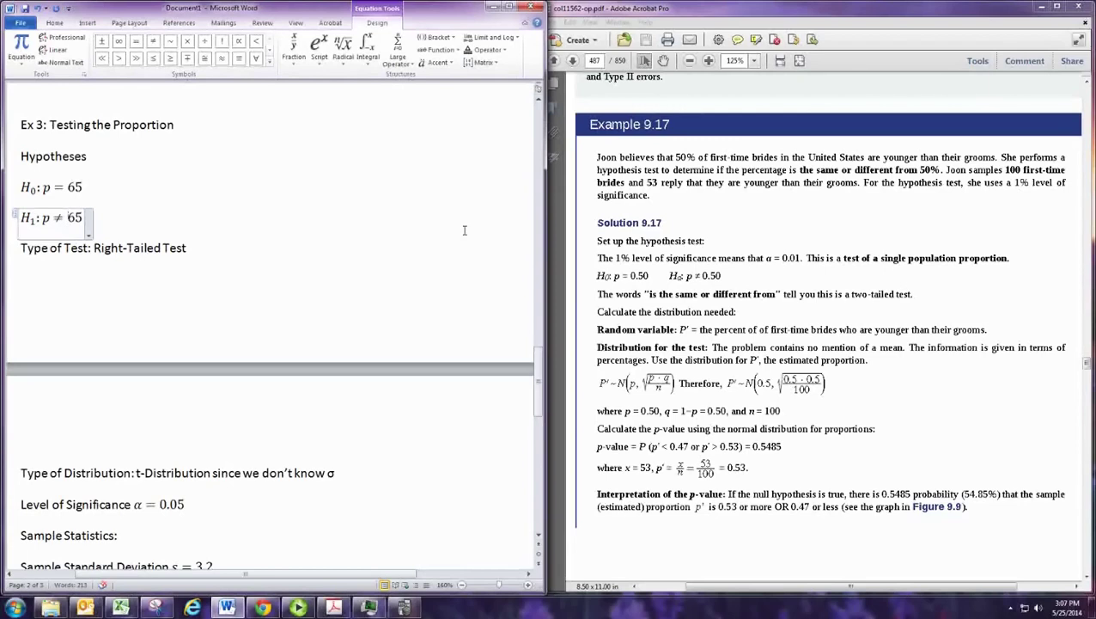
Change the hypothesized value from 65 to 0.5 in both H0 and H1.
{"action": "key", "text": "Up"}
{"action": "key", "text": "BackSpace"}
{"action": "key", "text": "BackSpace"}
{"action": "type", "text": "0.5"}
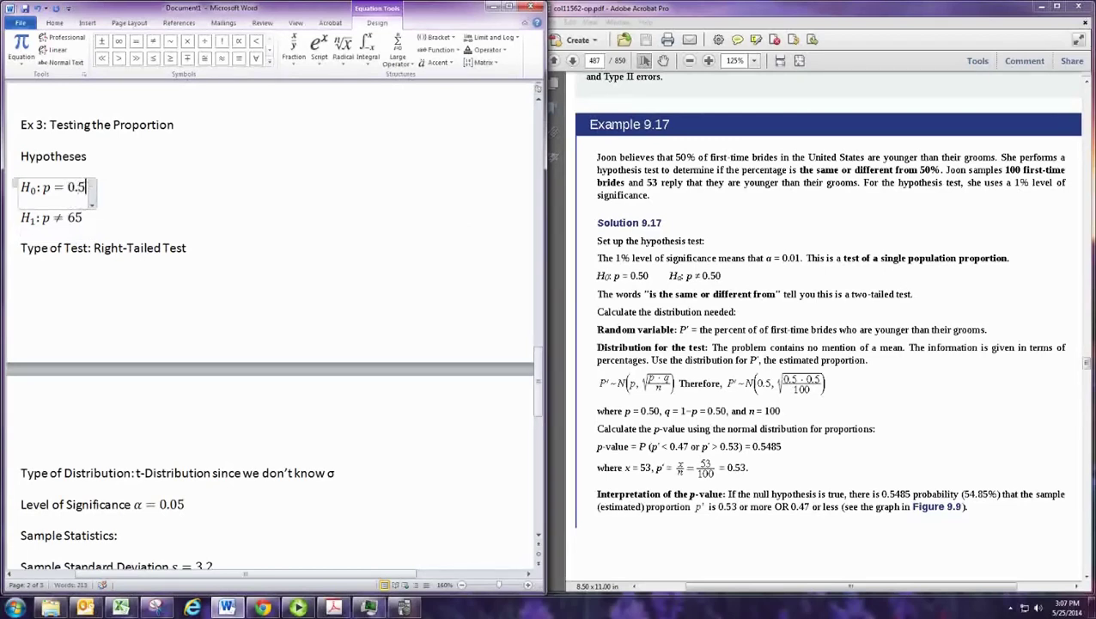
{"action": "key", "text": "Down"}
{"action": "key", "text": "BackSpace"}
{"action": "key", "text": "BackSpace"}
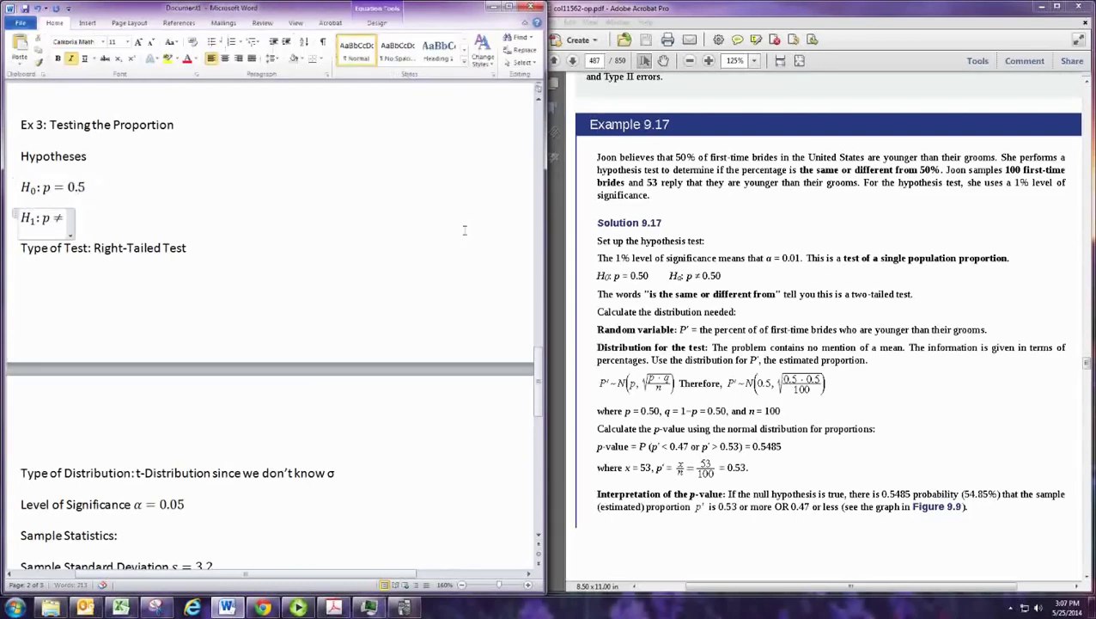
{"action": "type", "text": "0.5"}
{"action": "key", "text": "BackSpace"}
{"action": "key", "text": "BackSpace"}
{"action": "key", "text": "BackSpace"}
{"action": "type", "text": "0.5"}
Change the Type of Test from Right-Tailed to Two-Tailed.
{"action": "key", "text": "Down"}
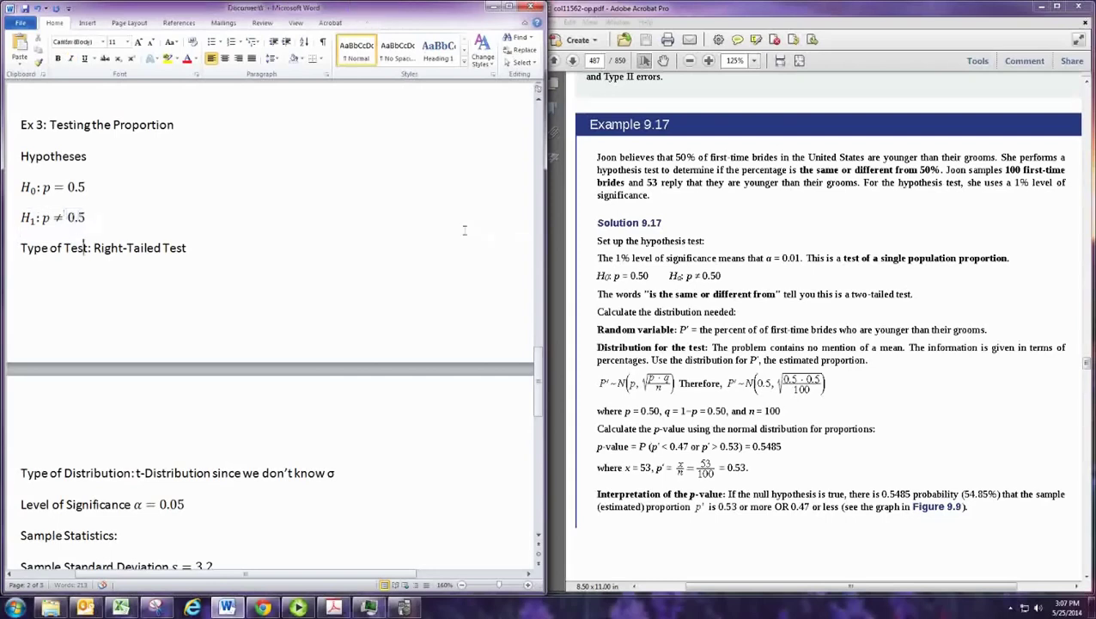
{"action": "key", "text": "Right"}
{"action": "key", "text": "Right"}
{"action": "key", "text": "Right"}
{"action": "key", "text": "Delete"}
{"action": "key", "text": "Delete"}
{"action": "key", "text": "Delete"}
{"action": "key", "text": "Delete"}
{"action": "key", "text": "Delete"}
{"action": "type", "text": "Two"}
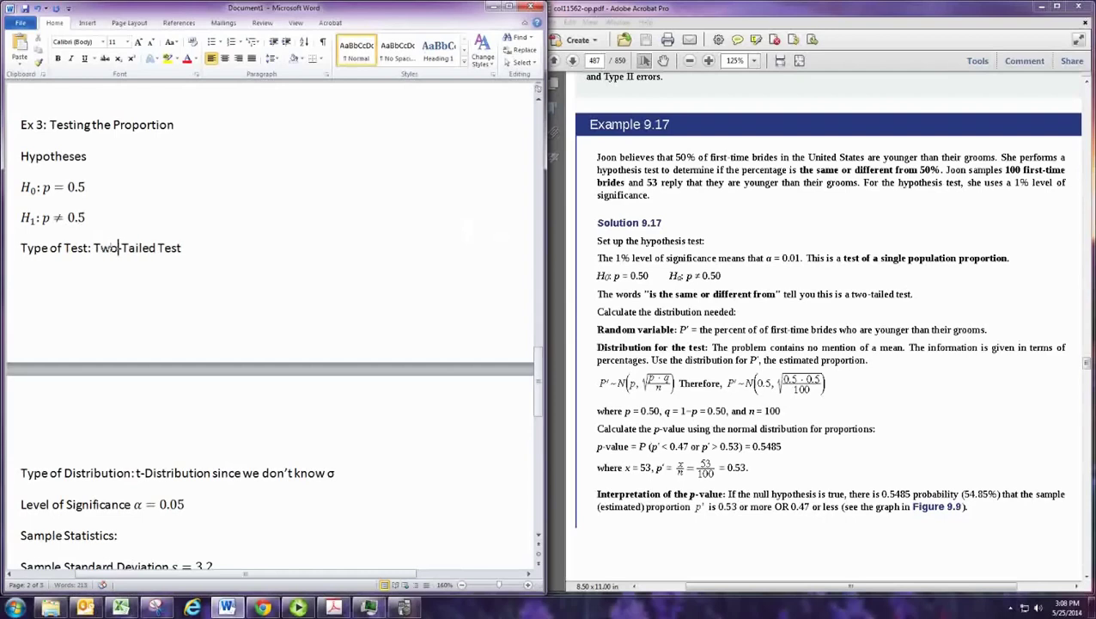
{"action": "scroll", "coordinate": [363, 260], "scroll_direction": "down", "scroll_amount": 1}
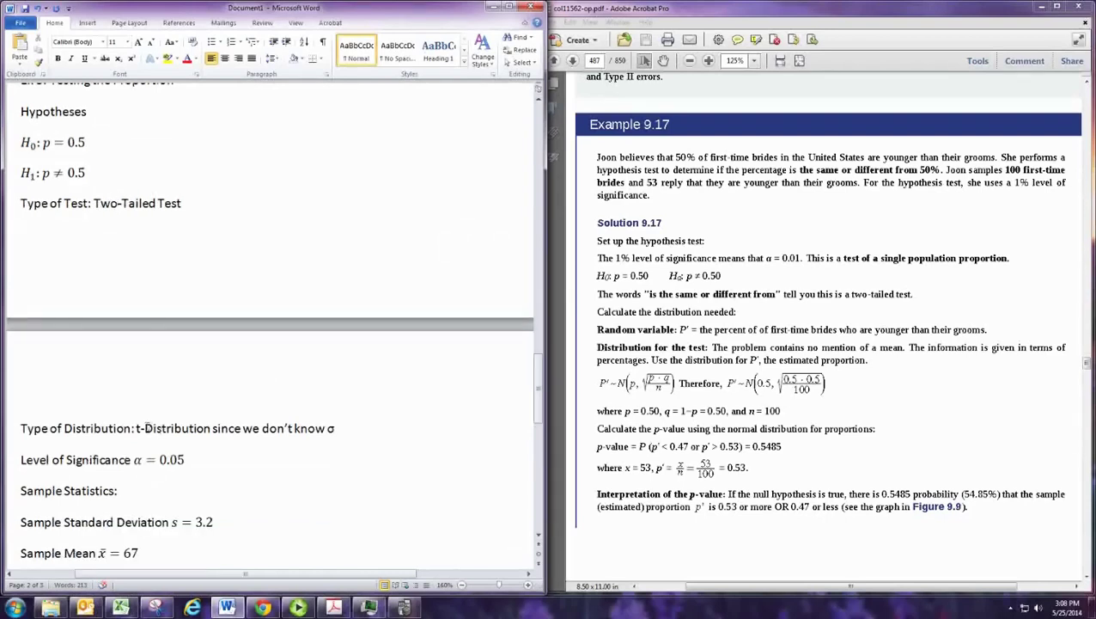
Rewrite the distribution line as 'Normal Distribution since it's a proportion test with large sample size'.
{"action": "left_click", "coordinate": [141, 437]}
{"action": "key", "text": "Delete"}
{"action": "key", "text": "Delete"}
{"action": "type", "text": "Normal"}
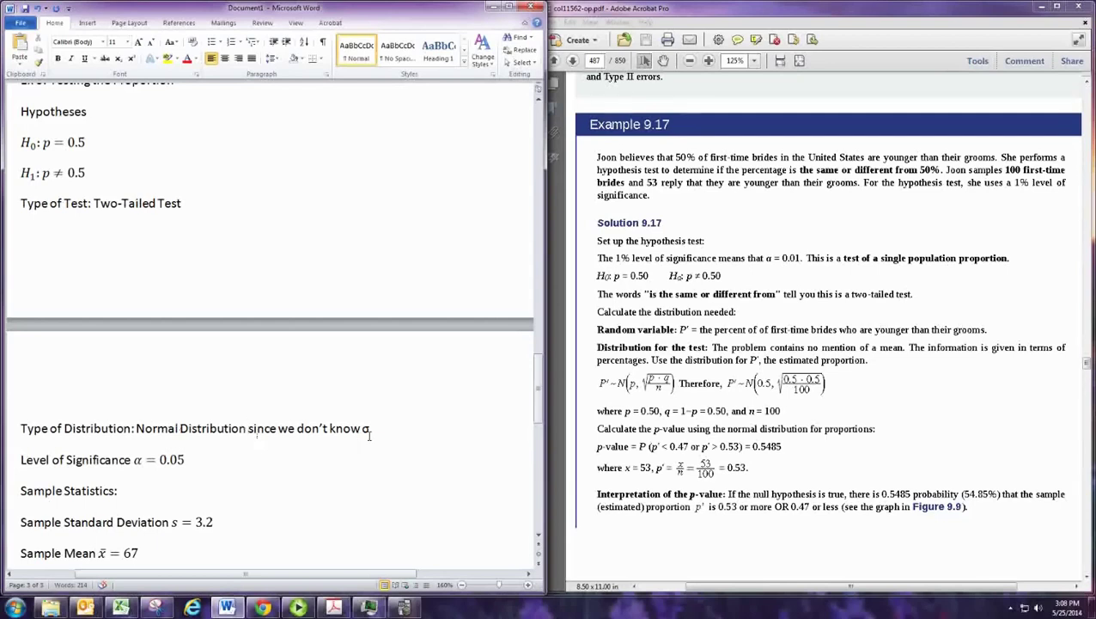
{"action": "key", "text": "Delete"}
{"action": "key", "text": "Delete"}
{"action": "key", "text": "Delete"}
{"action": "key", "text": "Delete"}
{"action": "key", "text": "Delete"}
{"action": "key", "text": "Delete"}
{"action": "key", "text": "Delete"}
{"action": "key", "text": "Delete"}
{"action": "key", "text": "Delete"}
{"action": "key", "text": "Delete"}
{"action": "key", "text": "Delete"}
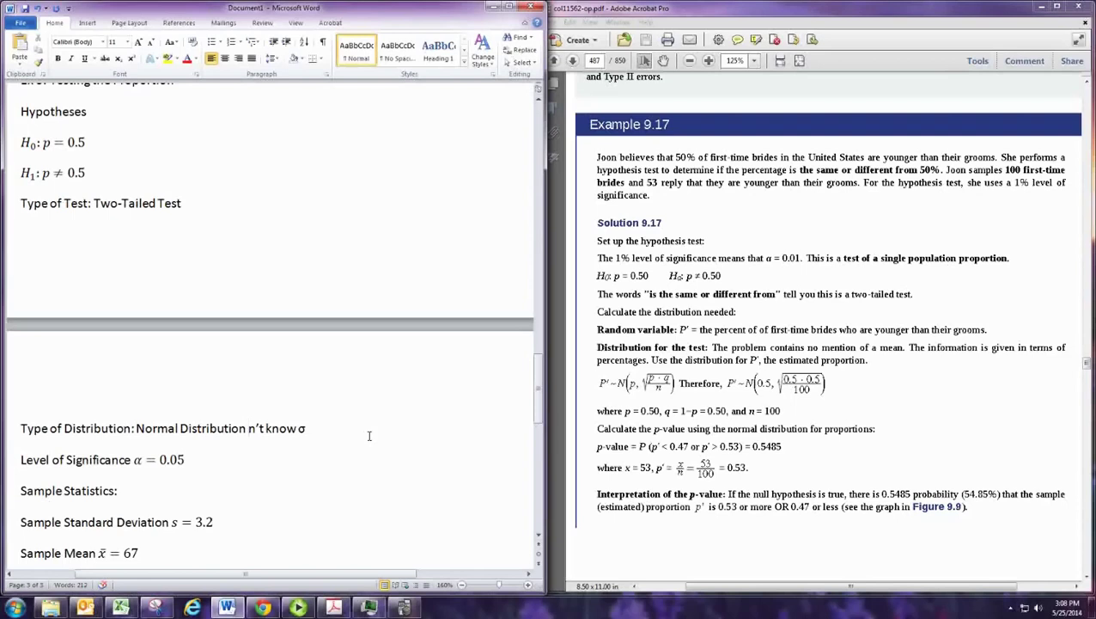
{"action": "key", "text": "Delete"}
{"action": "key", "text": "Delete"}
{"action": "key", "text": "Delete"}
{"action": "key", "text": "Delete"}
{"action": "key", "text": "Delete"}
{"action": "key", "text": "Delete"}
{"action": "key", "text": "Delete"}
{"action": "key", "text": "Delete"}
{"action": "key", "text": "Delete"}
{"action": "key", "text": "Delete"}
{"action": "type", "text": "since it's a proportion"}
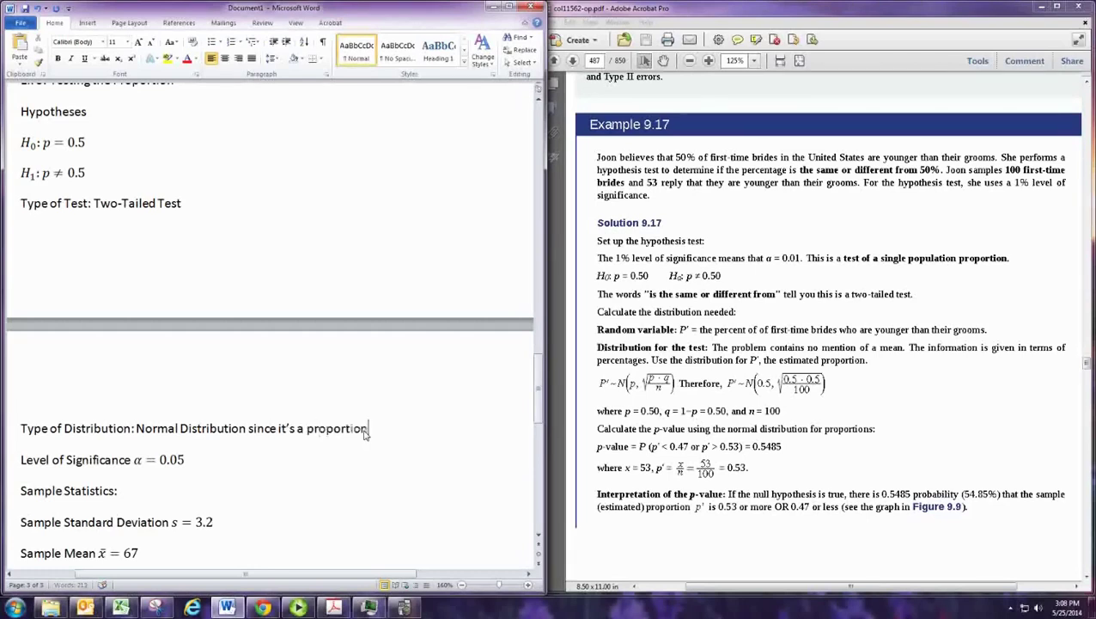
{"action": "type", "text": " test with large sample size"}
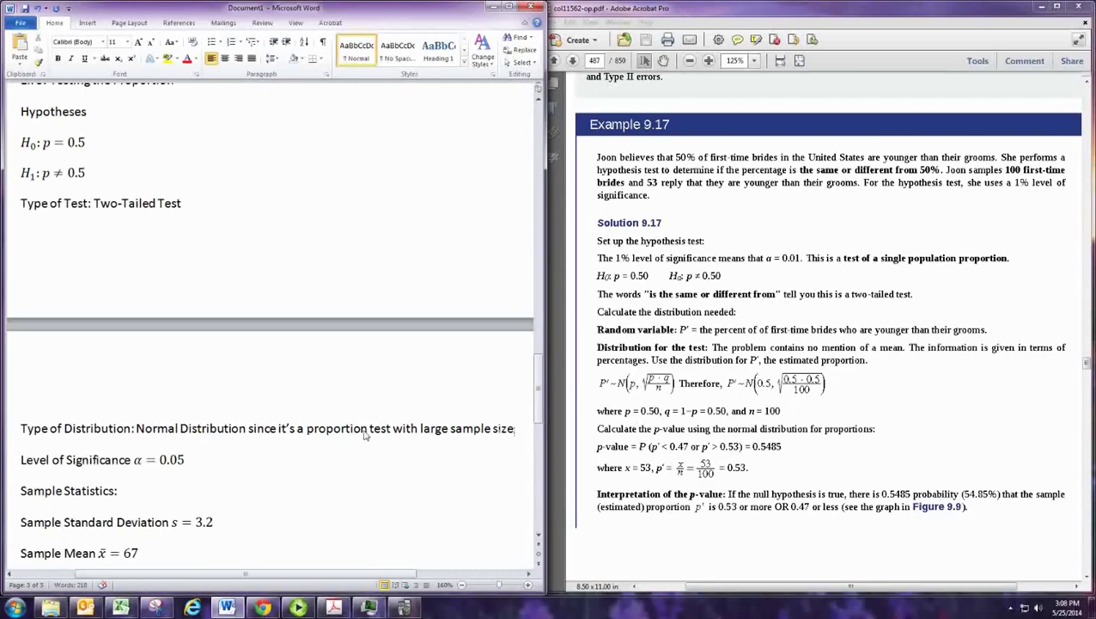
{"action": "scroll", "coordinate": [364, 435], "scroll_direction": "down", "scroll_amount": 4}
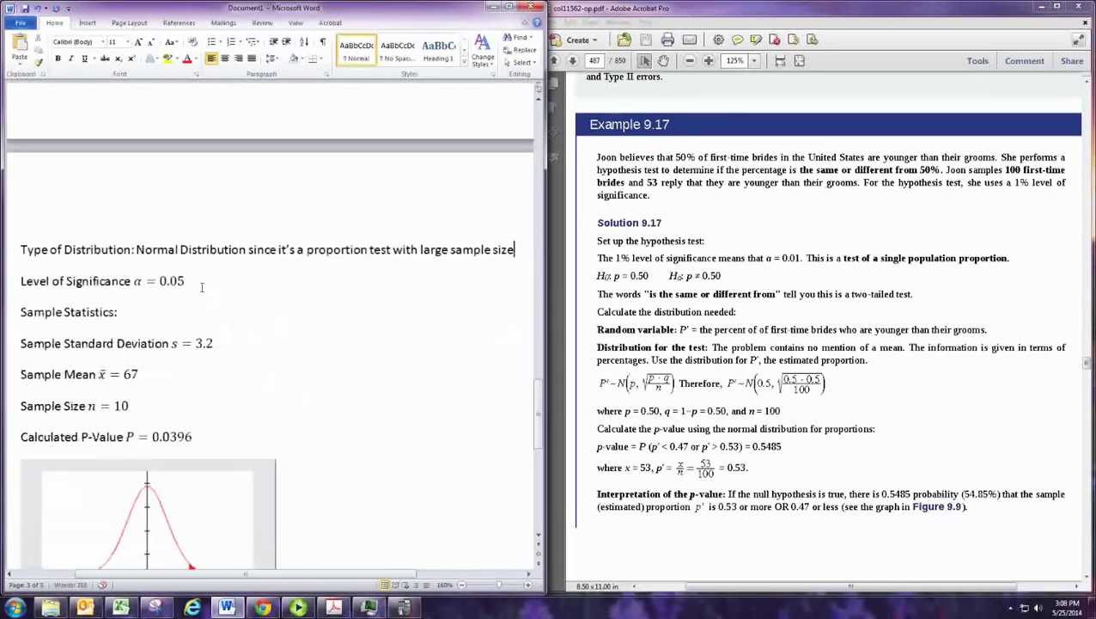
Change the level of significance from 0.05 to 0.01.
{"action": "left_click", "coordinate": [202, 287]}
{"action": "key", "text": "BackSpace"}
{"action": "type", "text": "1"}
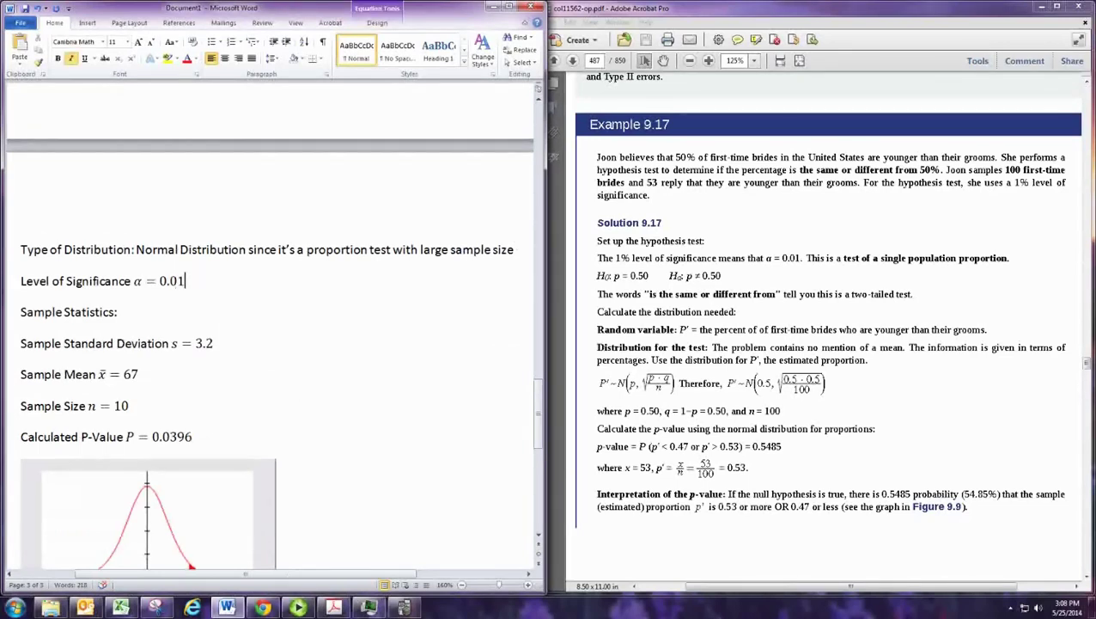
Relabel 'Sample Standard Deviation' as 'Sample Proportion'.
{"action": "left_click", "coordinate": [262, 300]}
{"action": "key", "text": "Down"}
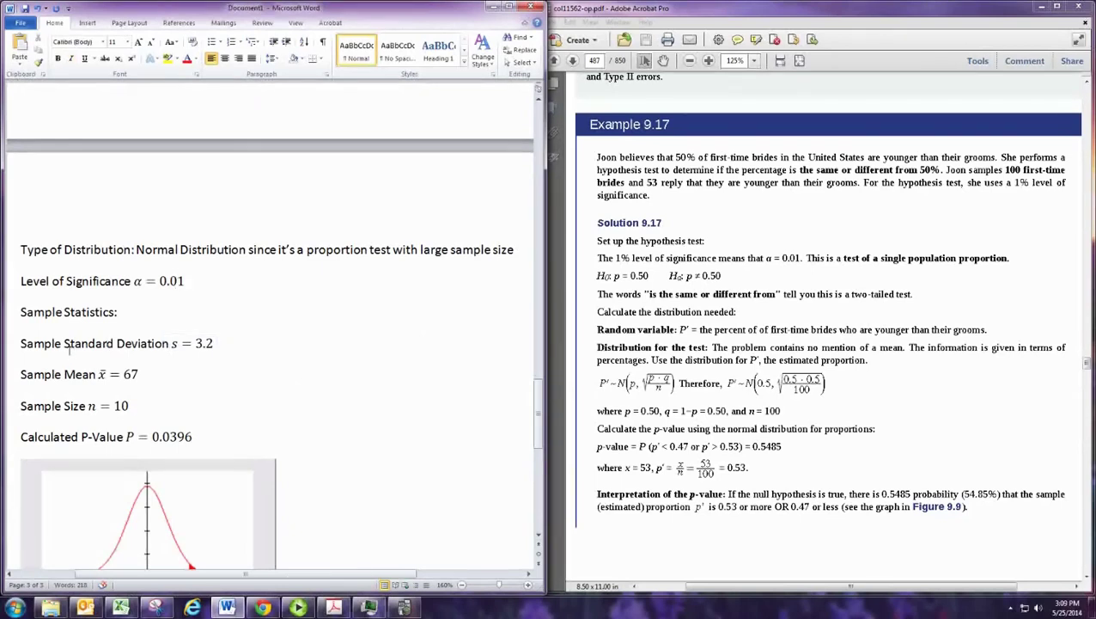
{"action": "left_click_drag", "start_coordinate": [64, 344], "coordinate": [171, 346]}
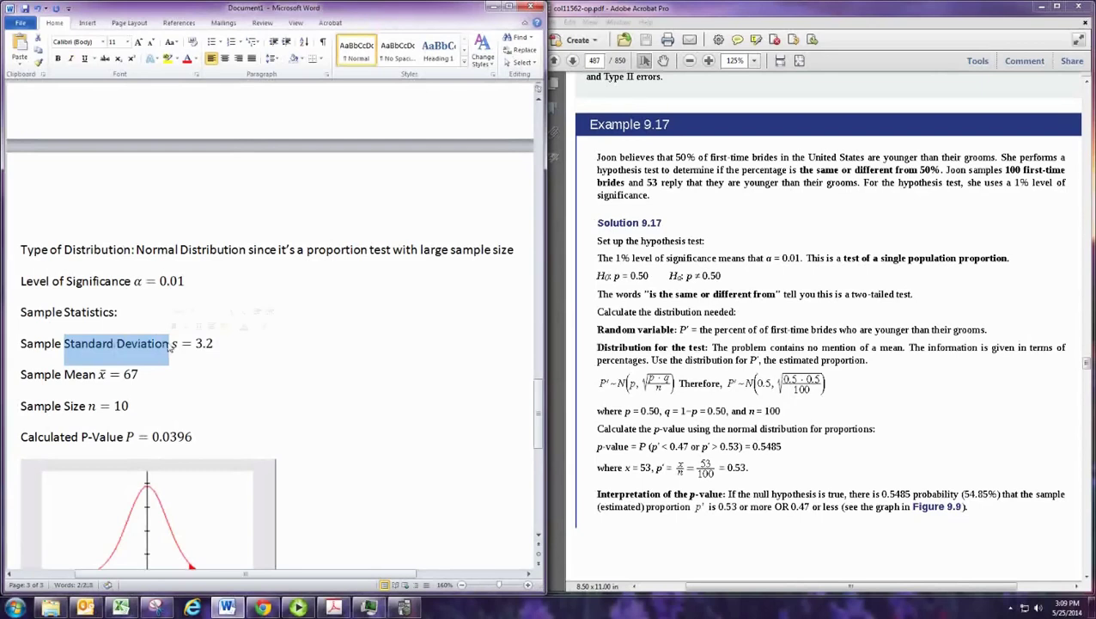
{"action": "type", "text": "Proportion"}
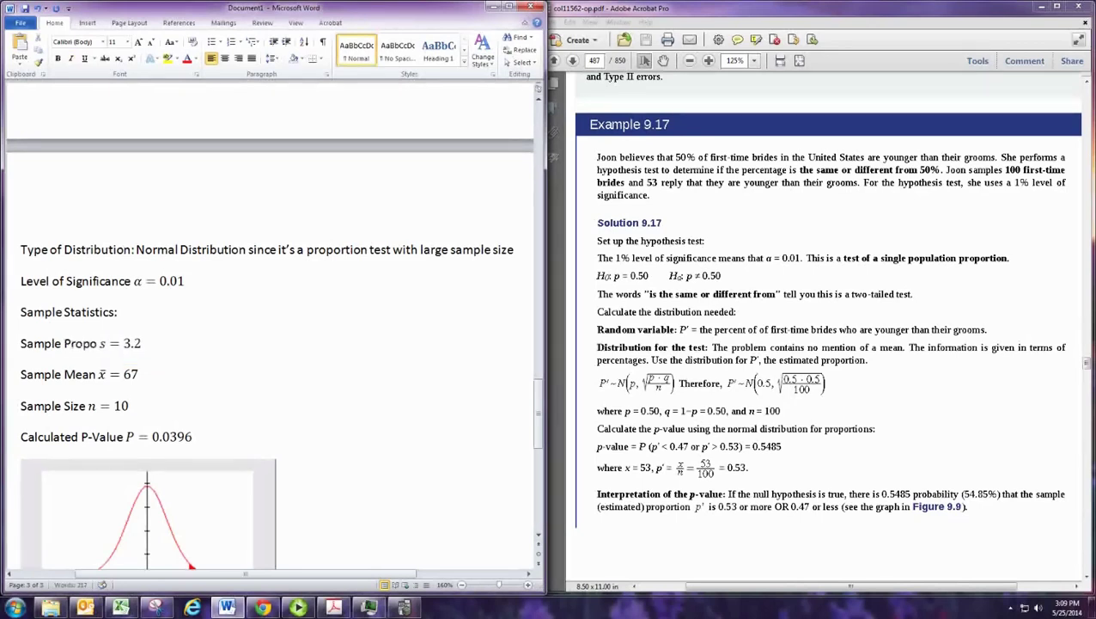
{"action": "key", "text": "BackSpace"}
{"action": "key", "text": "BackSpace"}
{"action": "key", "text": "BackSpace"}
{"action": "key", "text": "BackSpace"}
{"action": "key", "text": "BackSpace"}
{"action": "key", "text": "BackSpace"}
{"action": "type", "text": "ortion"}
Change the s = 3.2 equation to p′ = with no value.
{"action": "left_click", "coordinate": [172, 346]}
{"action": "key", "text": "Delete"}
{"action": "type", "text": "p"}
{"action": "left_click", "coordinate": [129, 343]}
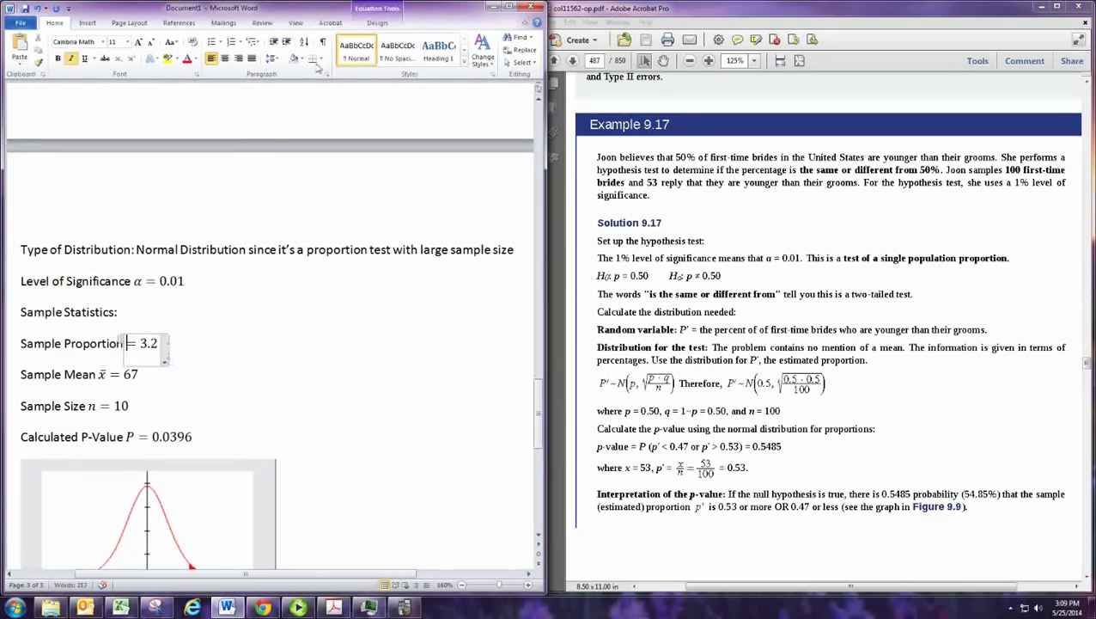
{"action": "left_click", "coordinate": [379, 23]}
{"action": "left_click", "coordinate": [440, 63]}
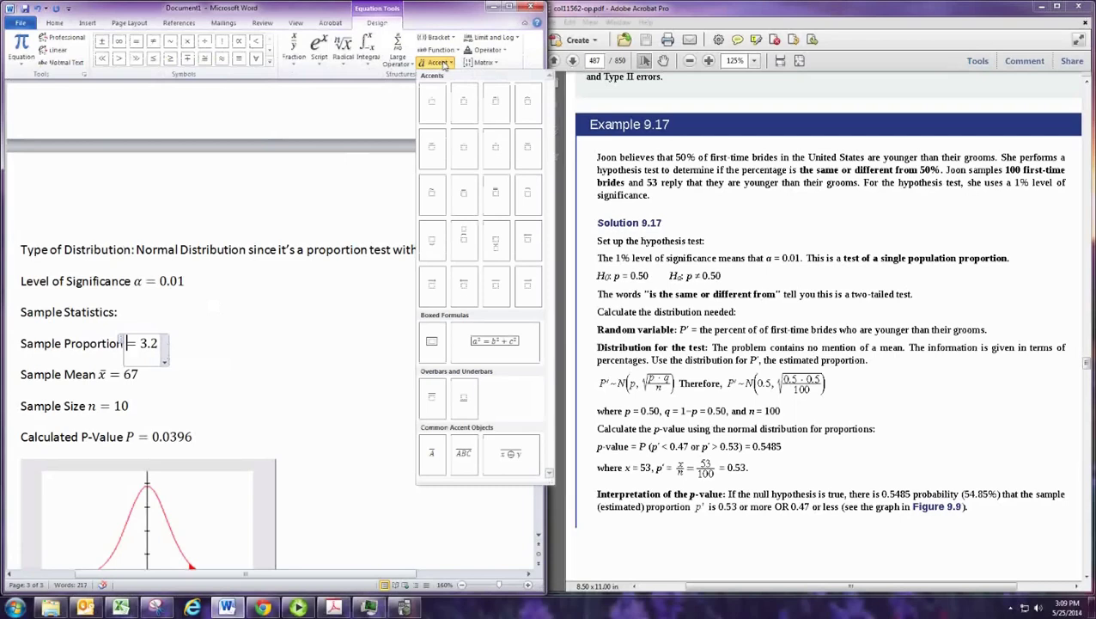
{"action": "left_click", "coordinate": [440, 64]}
{"action": "type", "text": "'"}
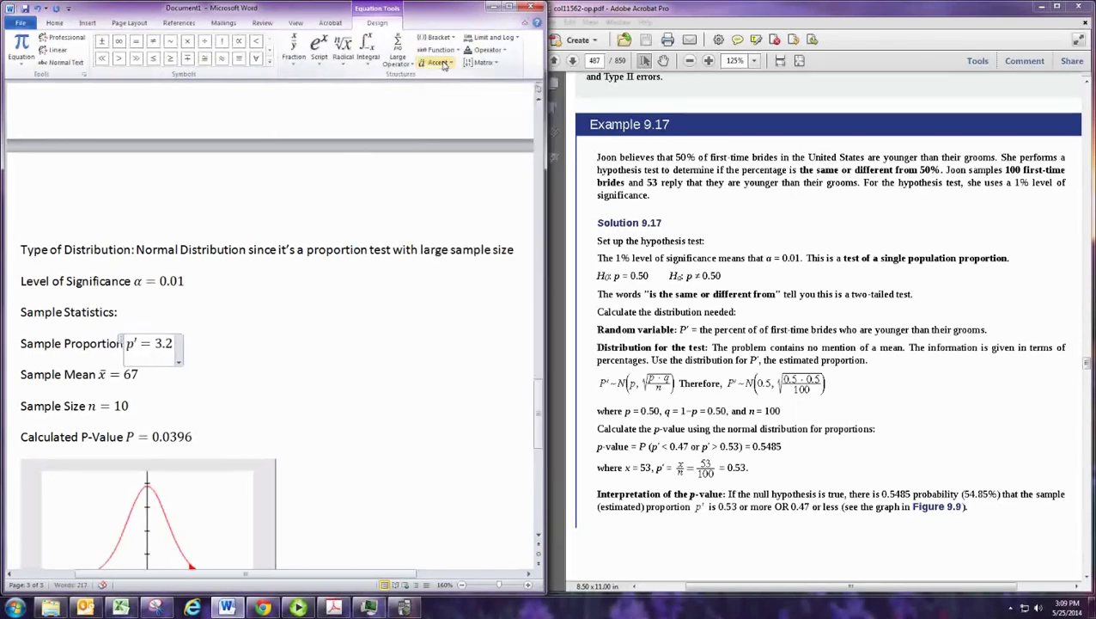
{"action": "key", "text": "Delete"}
{"action": "key", "text": "Delete"}
{"action": "key", "text": "Delete"}
{"action": "key", "text": "Right"}
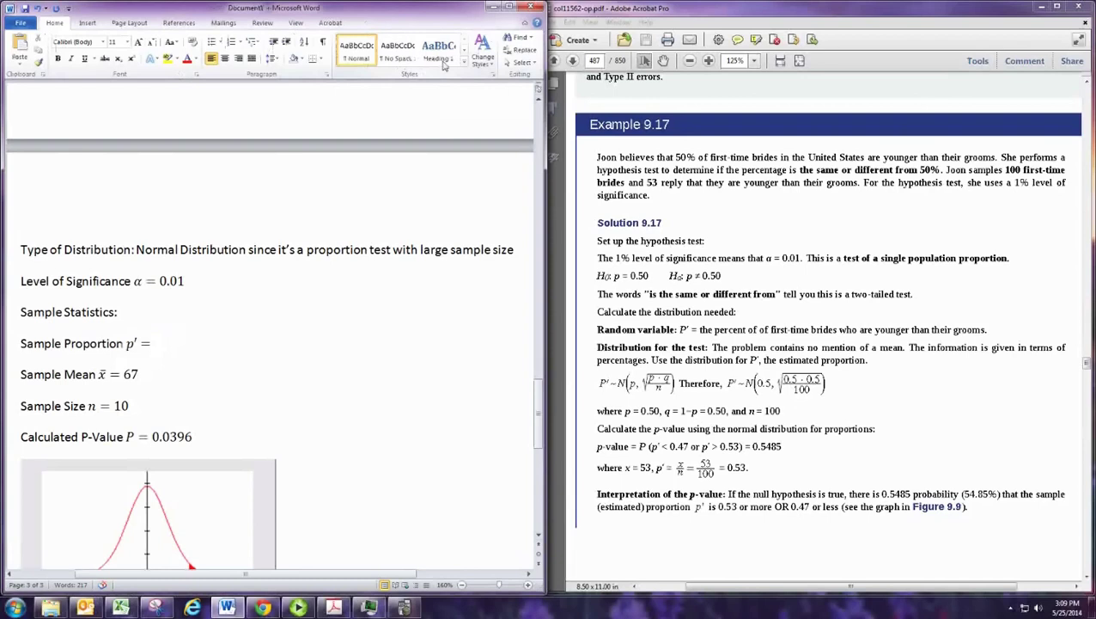
Delete the Sample Mean line and change the sample size to n = 100.
{"action": "key", "text": "shift+Down"}
{"action": "key", "text": "Delete"}
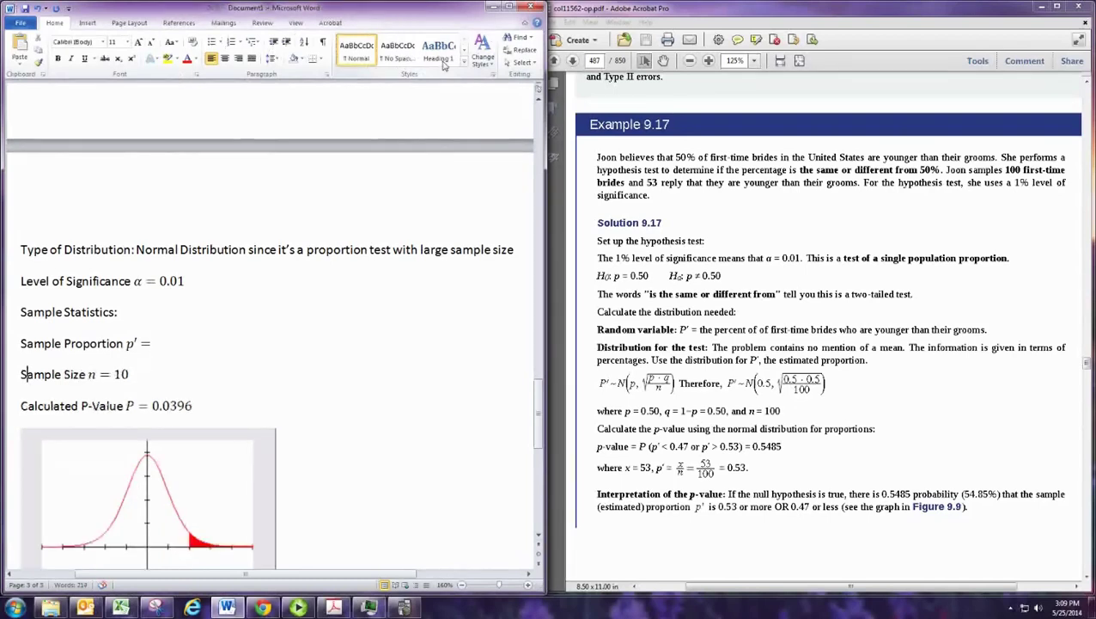
{"action": "key", "text": "Right"}
{"action": "key", "text": "Right"}
{"action": "key", "text": "Right"}
{"action": "key", "text": "Right"}
{"action": "key", "text": "Right"}
{"action": "key", "text": "Right"}
{"action": "key", "text": "Right"}
{"action": "key", "text": "Right"}
{"action": "key", "text": "Right"}
{"action": "key", "text": "End"}
{"action": "type", "text": "0"}
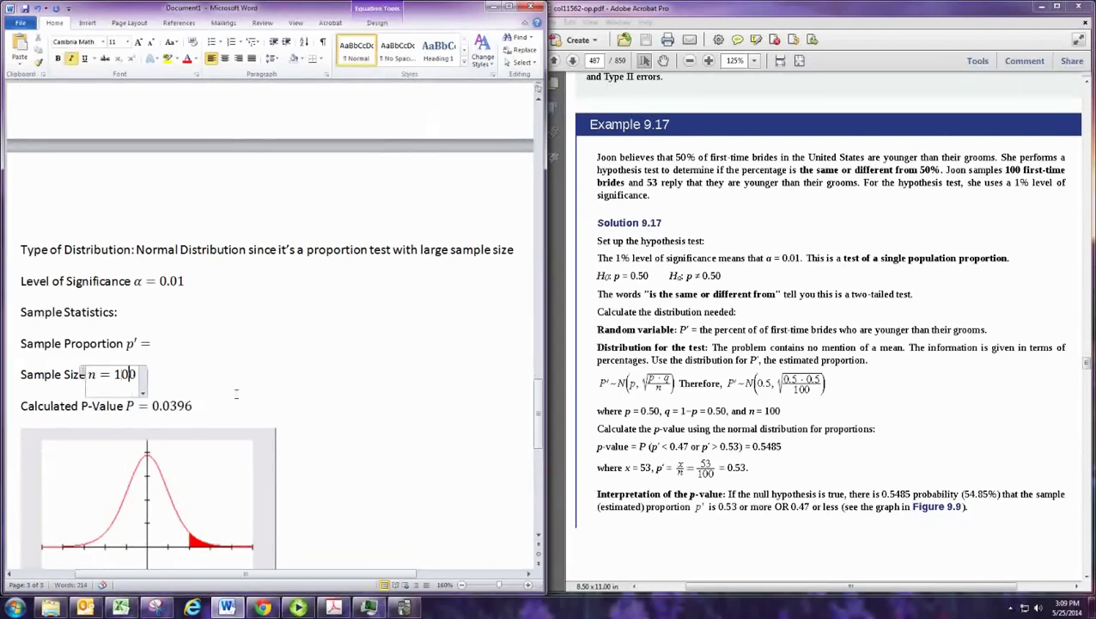
{"action": "key", "text": "Right"}
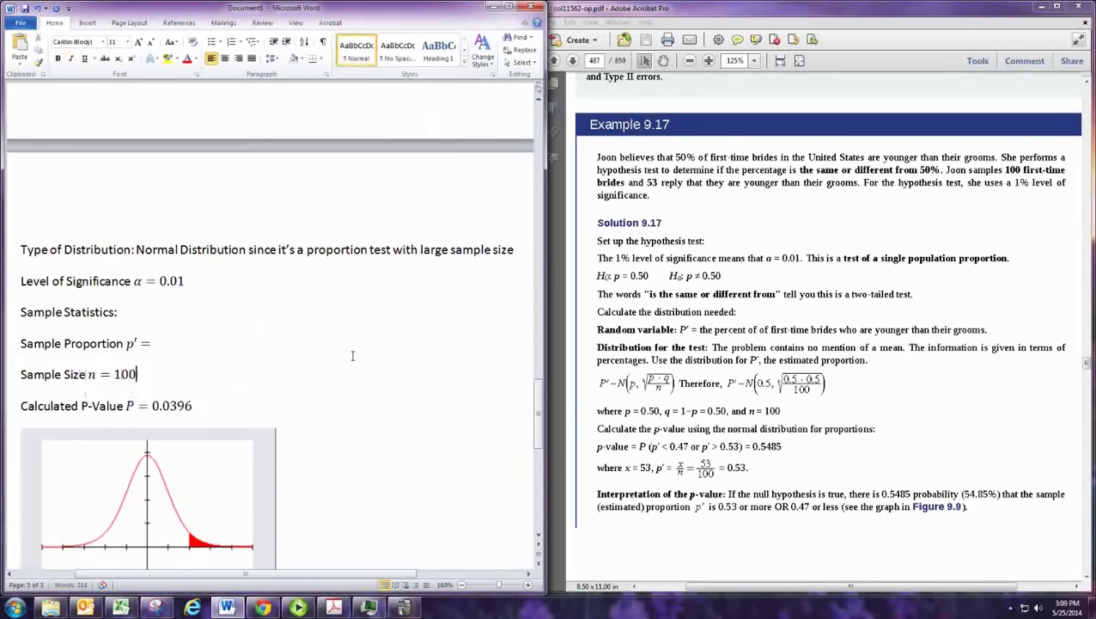
{"action": "left_click", "coordinate": [292, 608]}
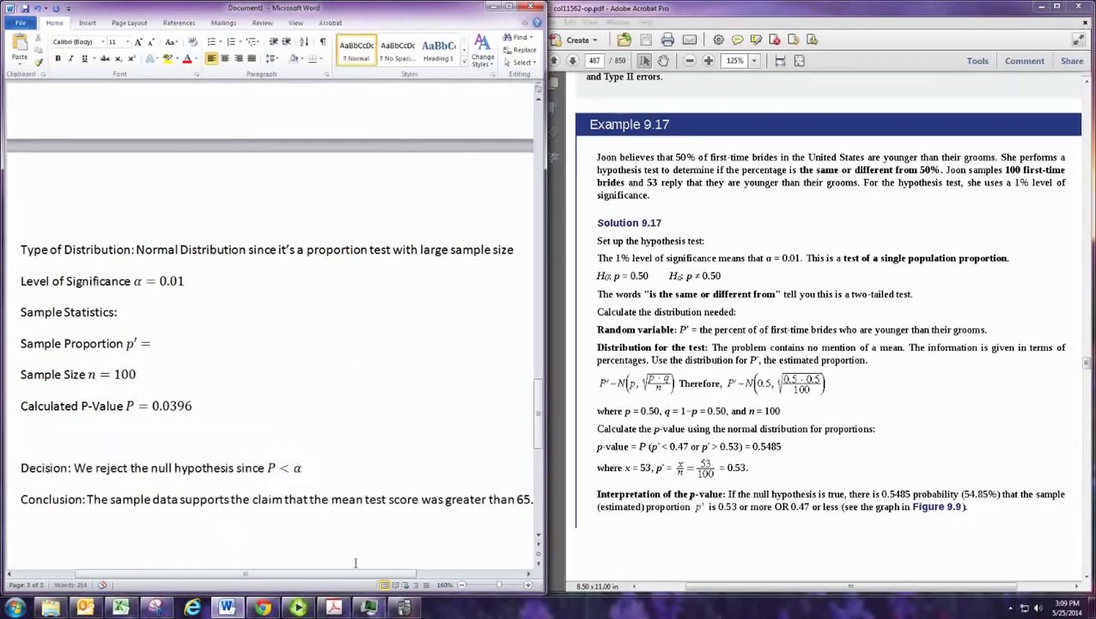
Open 5:1-PropZTest from the calculator's STAT TESTS menu.
{"action": "left_click", "coordinate": [405, 609]}
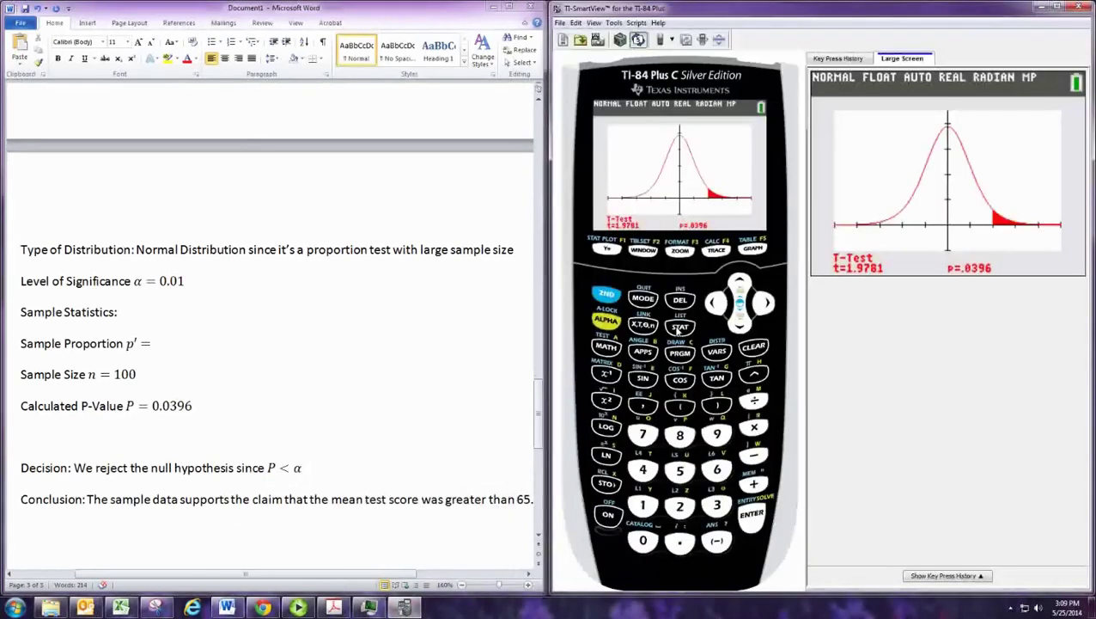
{"action": "left_click", "coordinate": [679, 327]}
{"action": "left_click", "coordinate": [763, 302]}
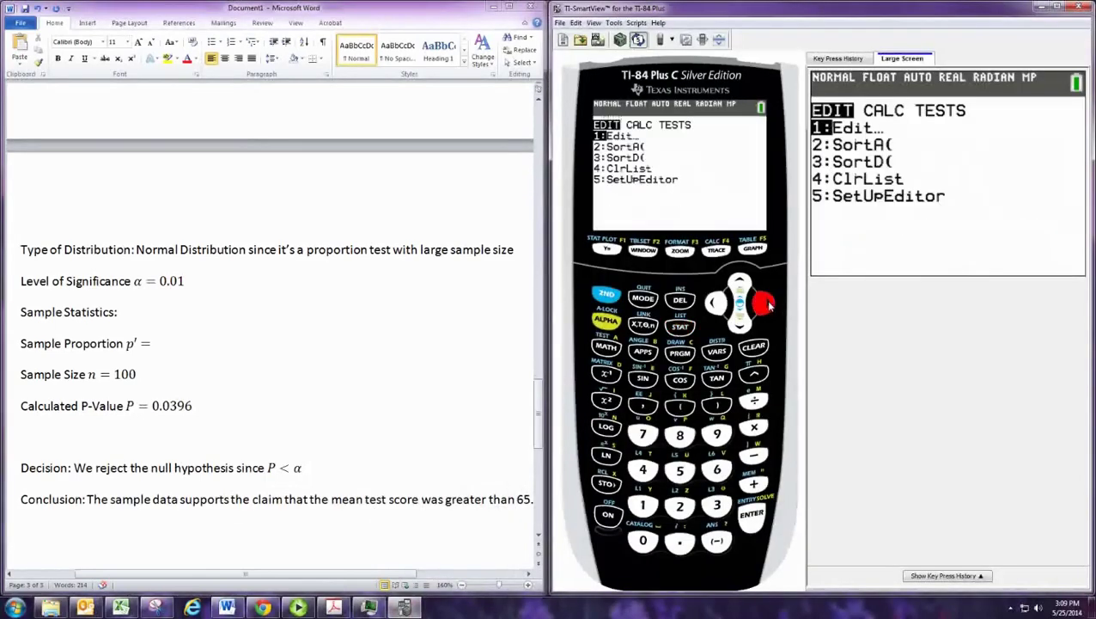
{"action": "left_click", "coordinate": [764, 302]}
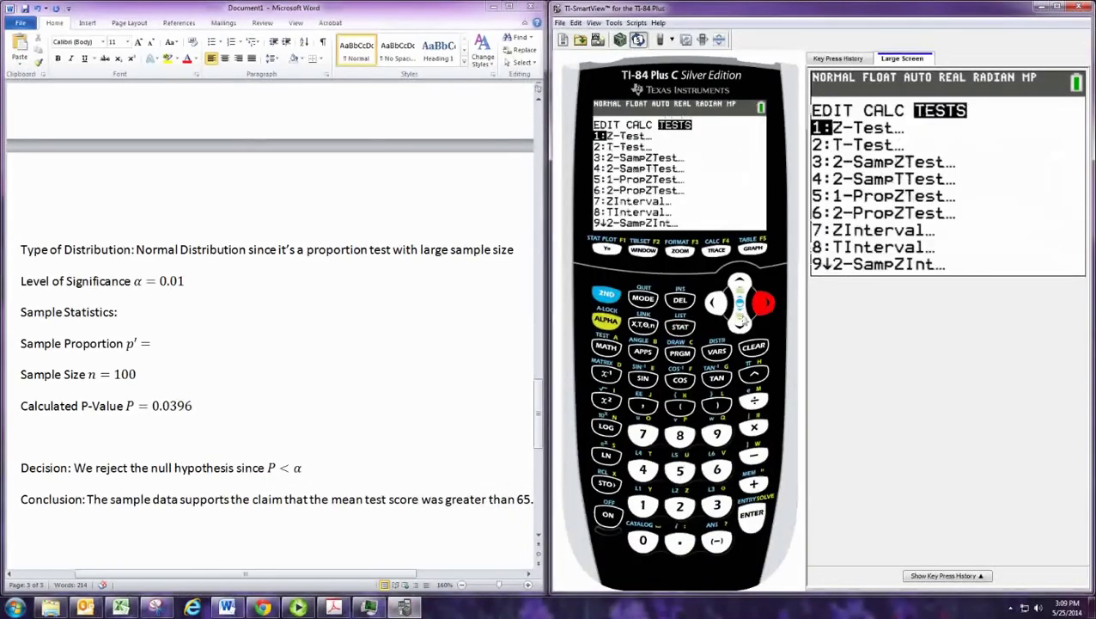
{"action": "left_click", "coordinate": [739, 323]}
{"action": "left_click", "coordinate": [740, 323]}
{"action": "left_click", "coordinate": [739, 323]}
{"action": "left_click", "coordinate": [739, 323]}
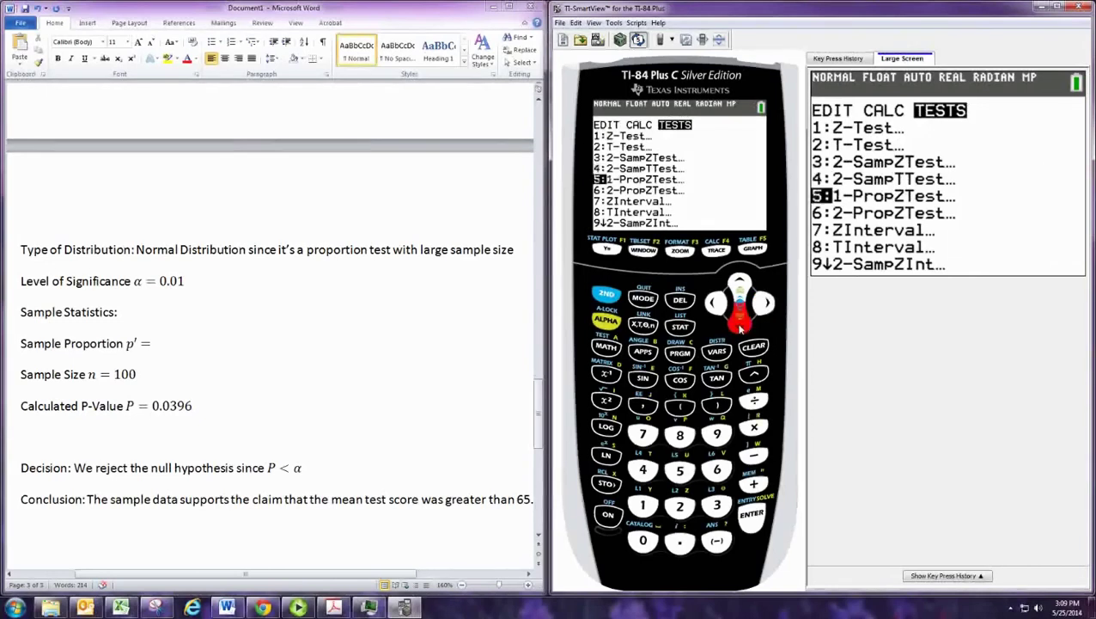
{"action": "left_click", "coordinate": [753, 526]}
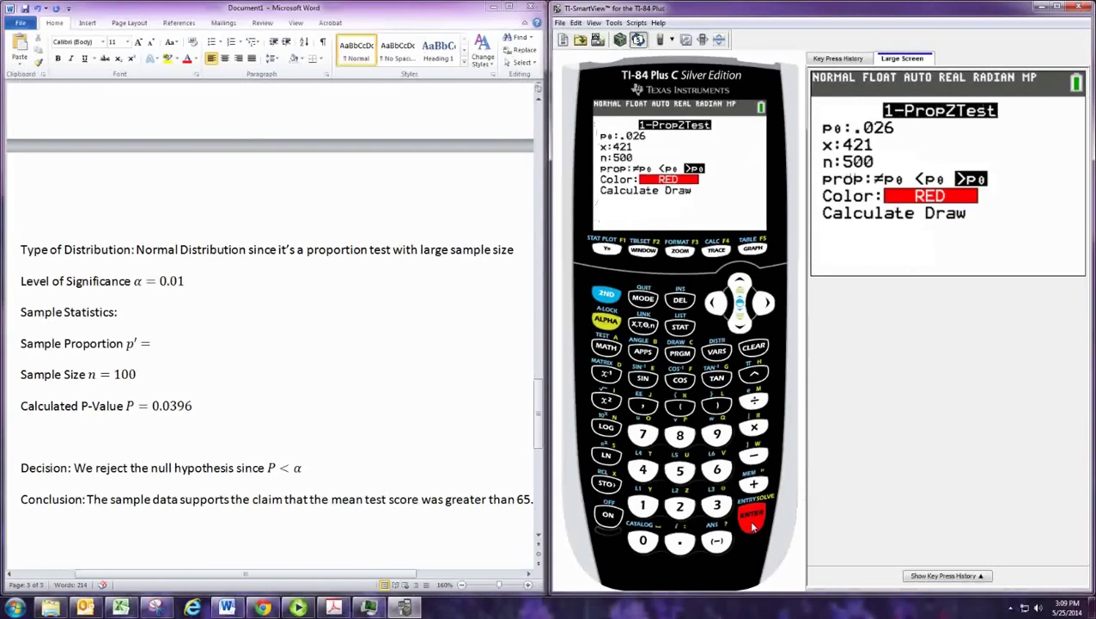
Enter p0 .5, x 53 and n 100 in the 1-PropZTest inputs.
{"action": "scroll", "coordinate": [129, 258], "scroll_direction": "up", "scroll_amount": 6}
{"action": "left_click", "coordinate": [89, 246]}
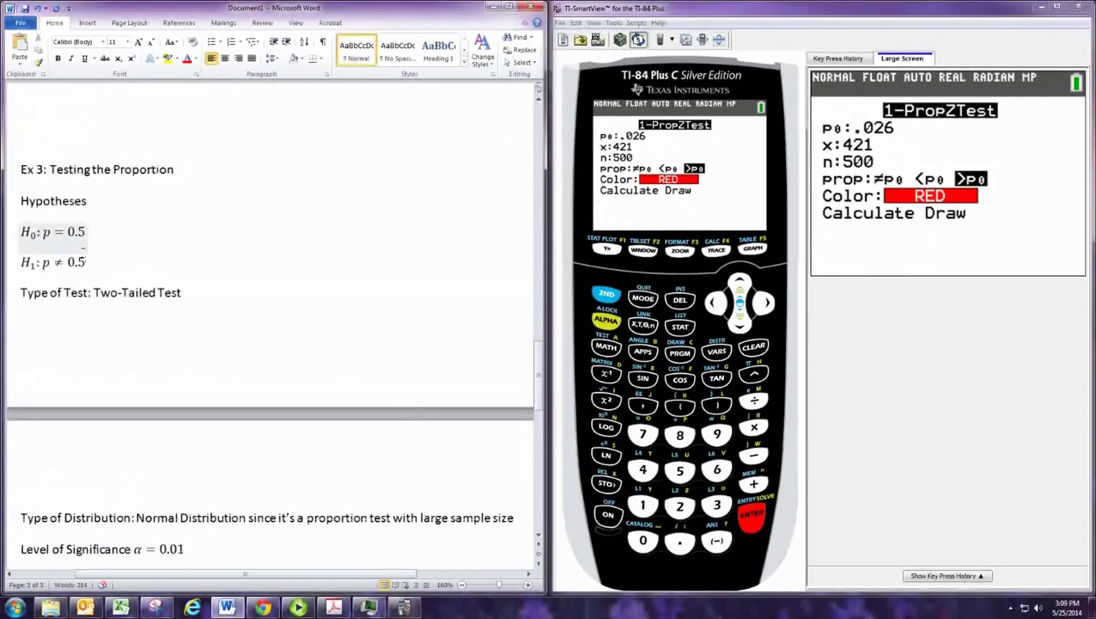
{"action": "left_click", "coordinate": [269, 325]}
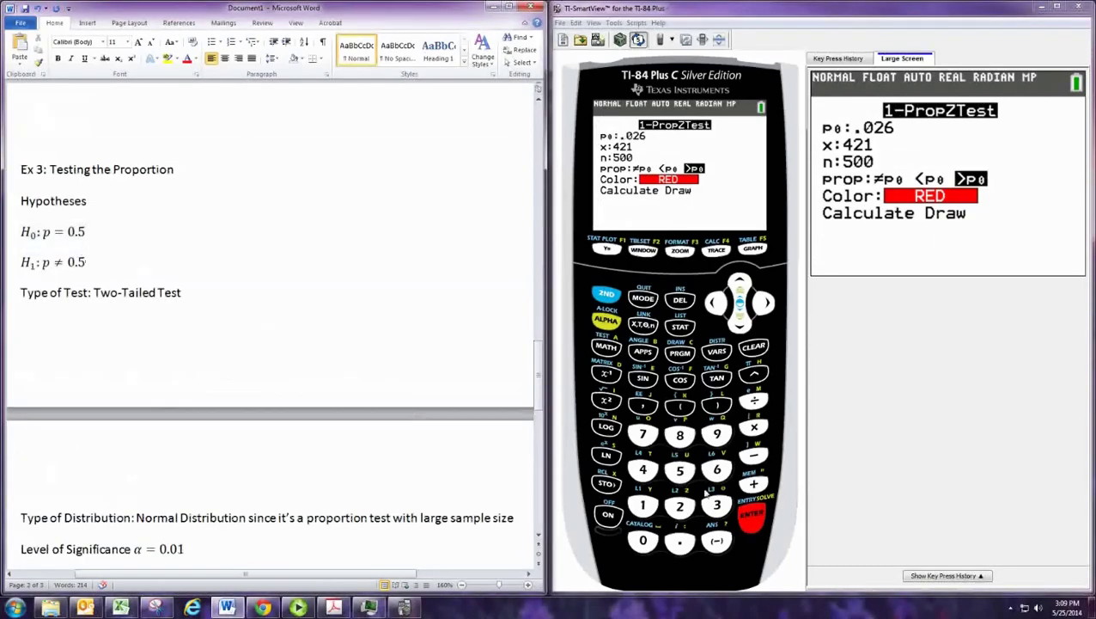
{"action": "left_click", "coordinate": [680, 542]}
{"action": "left_click", "coordinate": [679, 470]}
{"action": "left_click", "coordinate": [750, 514]}
{"action": "scroll", "coordinate": [372, 407], "scroll_direction": "down", "scroll_amount": 3}
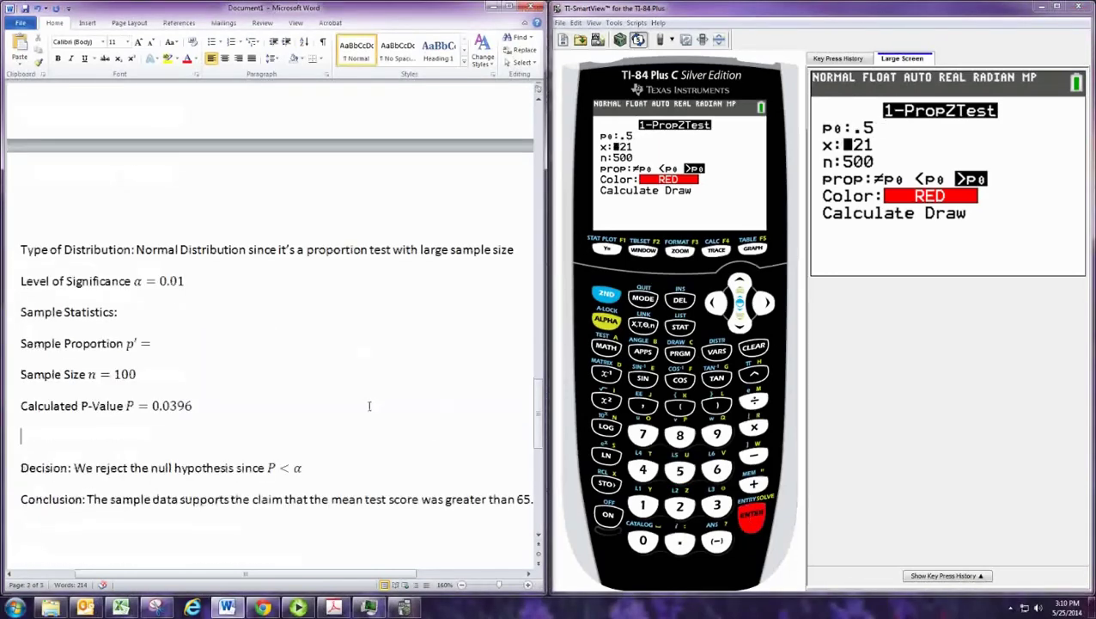
{"action": "left_click", "coordinate": [739, 323]}
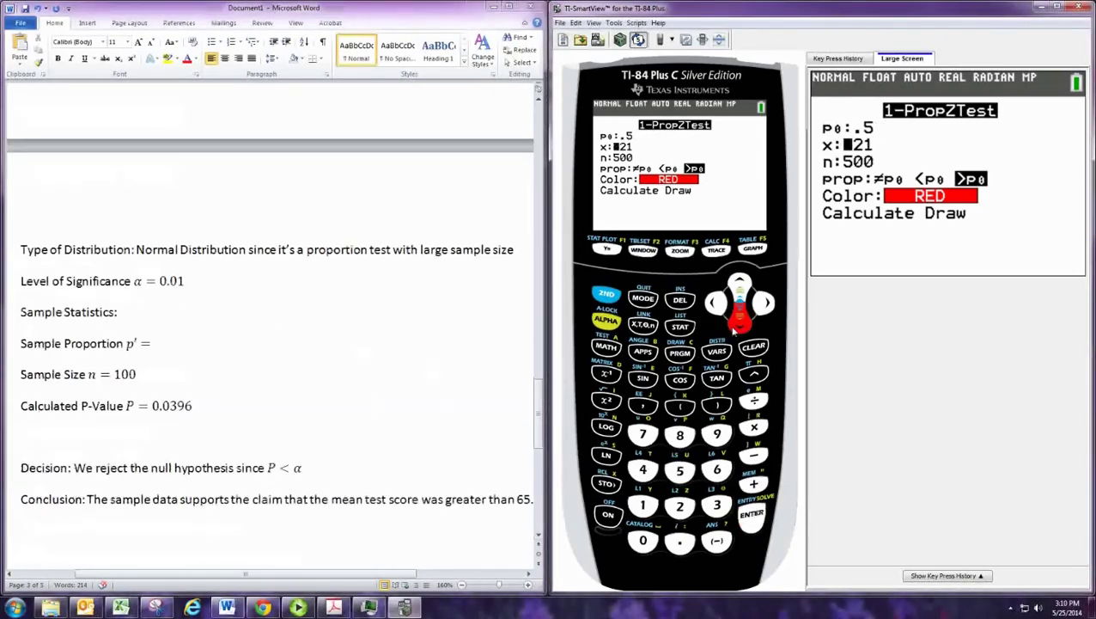
{"action": "type", "text": "100"}
{"action": "left_click_drag", "start_coordinate": [724, 28], "coordinate": [172, 28]}
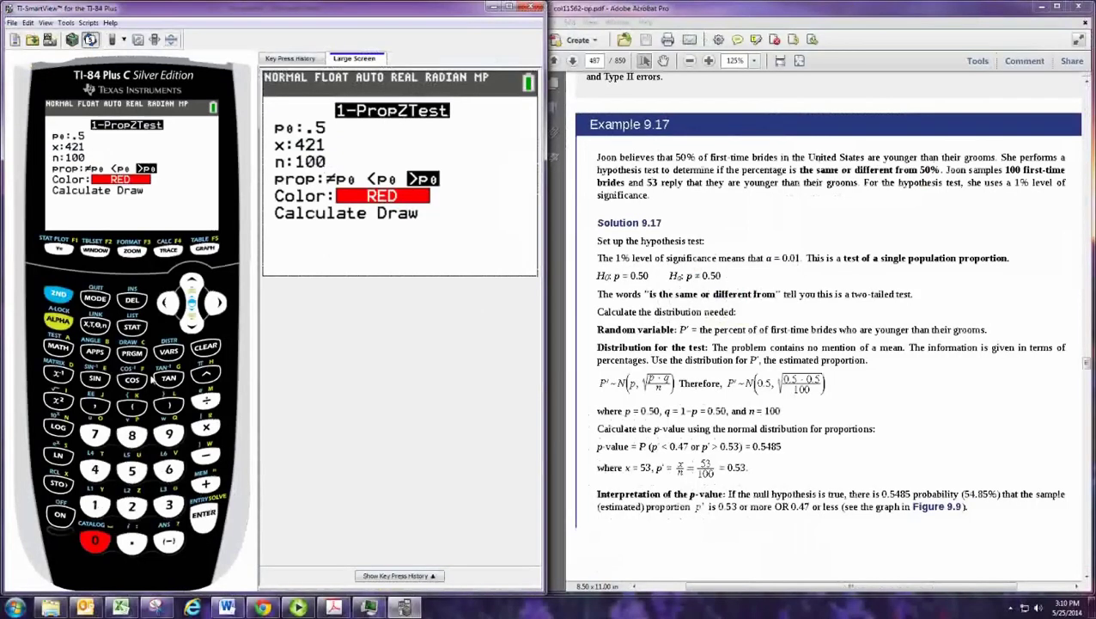
{"action": "type", "text": "53"}
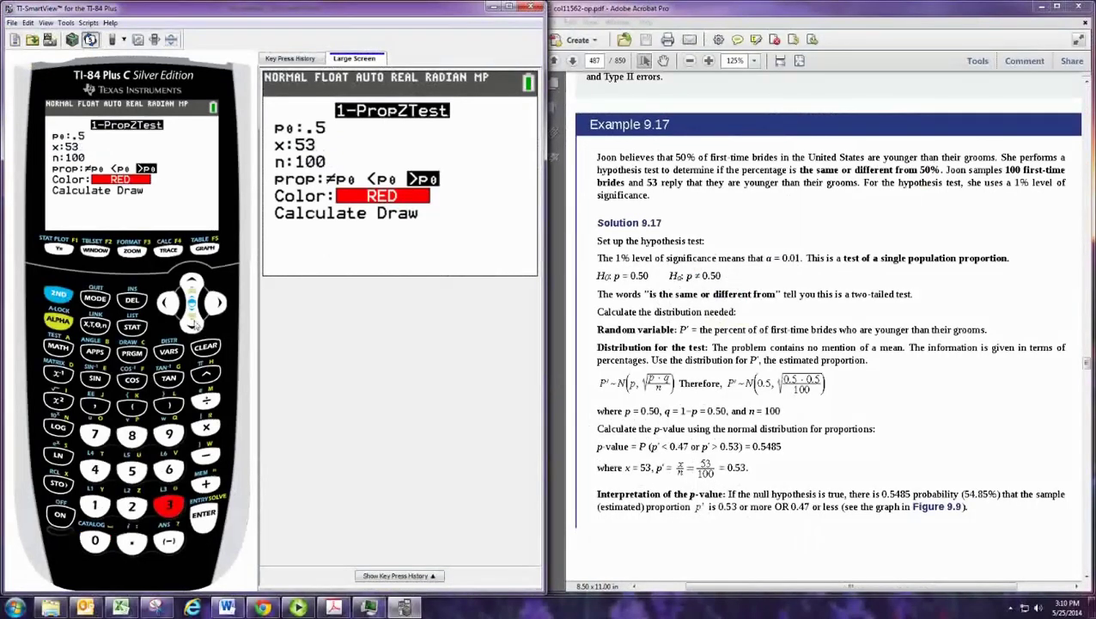
Choose the ≠p0 alternative and calculate, giving z = .6 and p = .5485061291.
{"action": "left_click", "coordinate": [192, 321]}
{"action": "left_click", "coordinate": [193, 321]}
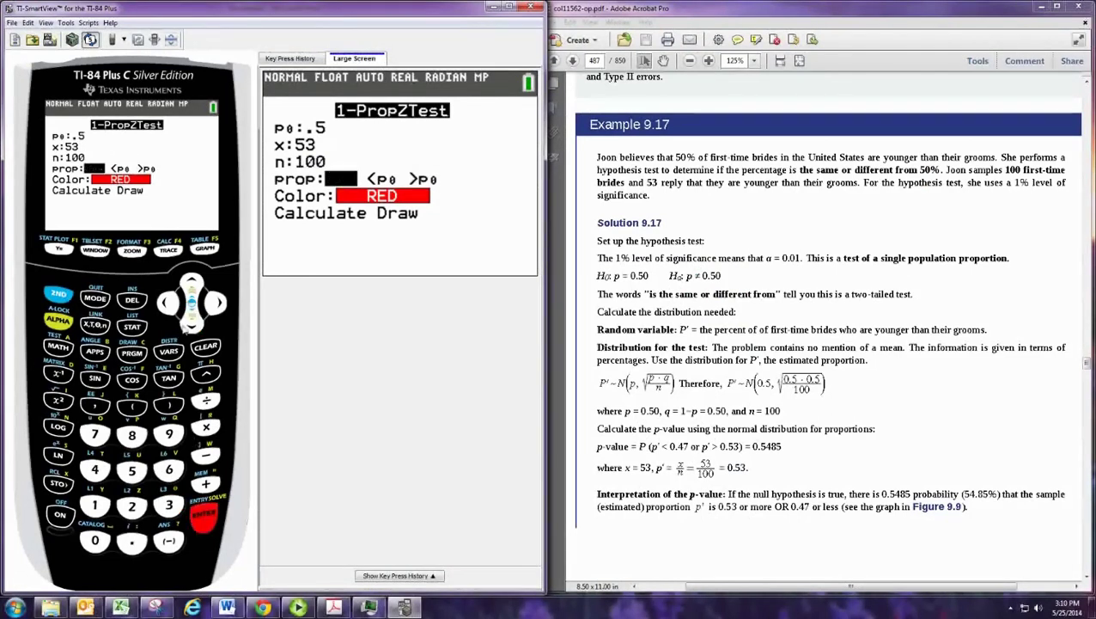
{"action": "left_click", "coordinate": [194, 321]}
{"action": "left_click", "coordinate": [194, 321]}
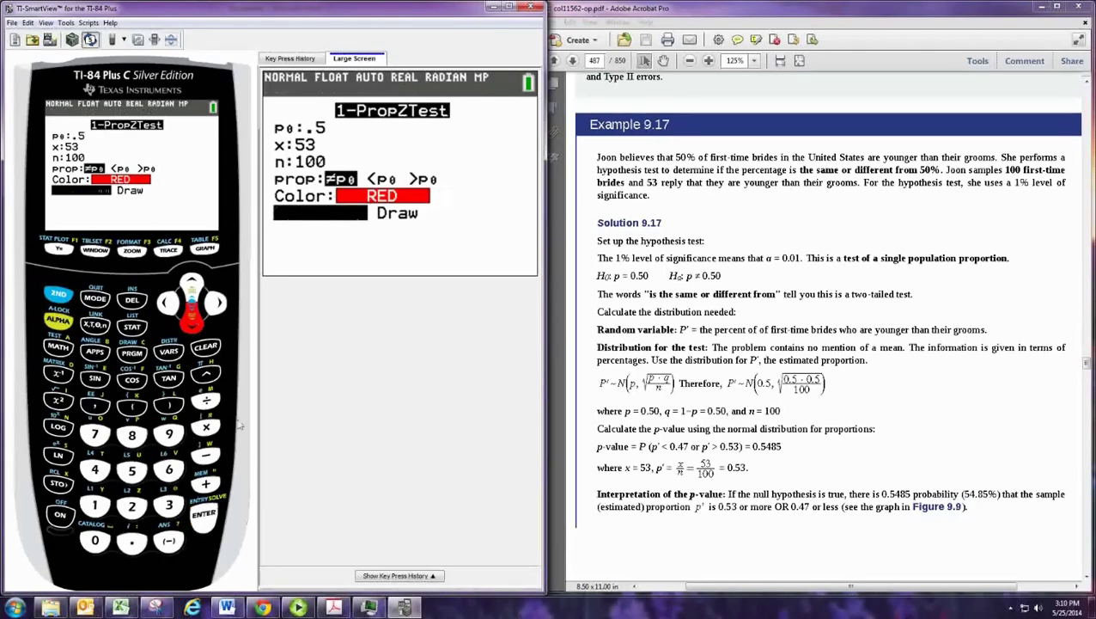
{"action": "left_click", "coordinate": [205, 514]}
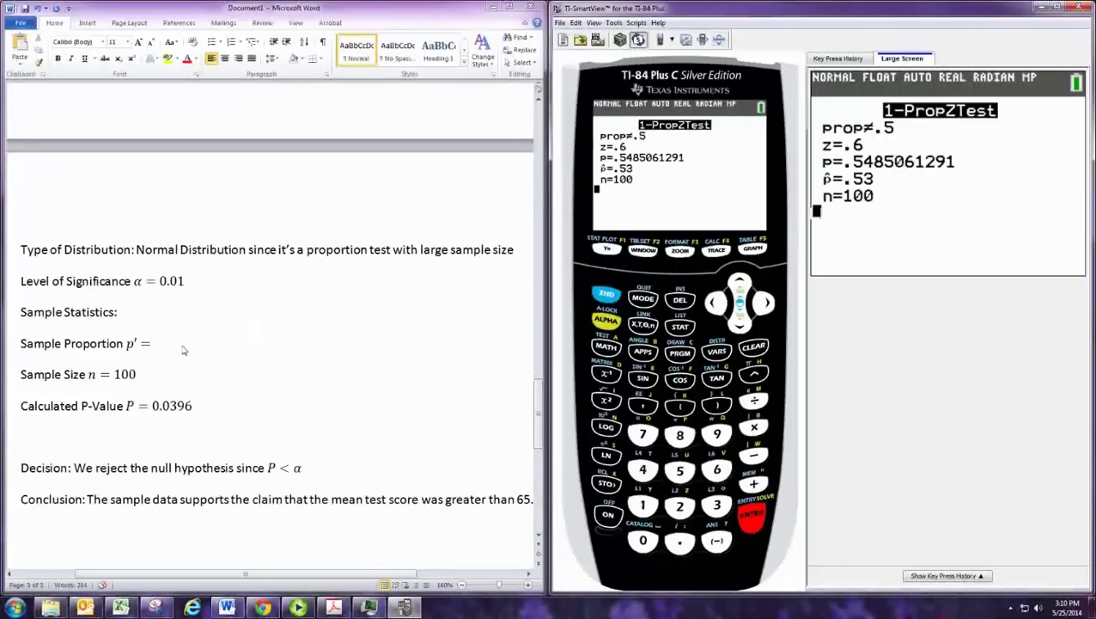
Set the sample proportion to p′ = 0.53 and begin changing the P-value to 0.5485.
{"action": "left_click", "coordinate": [158, 346]}
{"action": "type", "text": "0.56"}
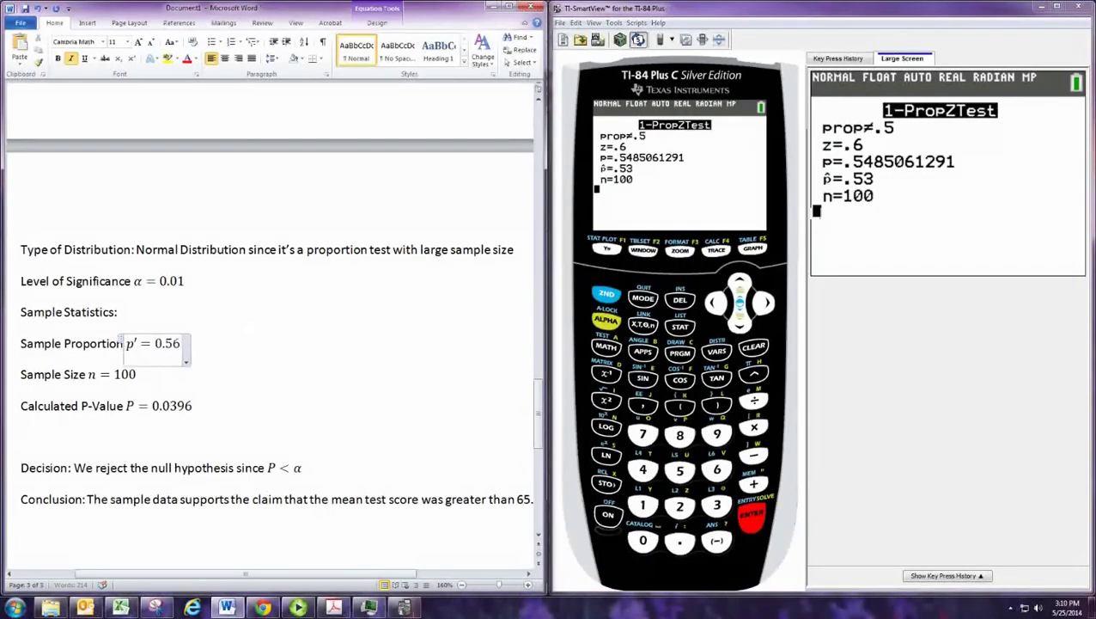
{"action": "key", "text": "BackSpace"}
{"action": "type", "text": "3"}
{"action": "key", "text": "Down"}
{"action": "key", "text": "BackSpace"}
{"action": "key", "text": "BackSpace"}
{"action": "key", "text": "BackSpace"}
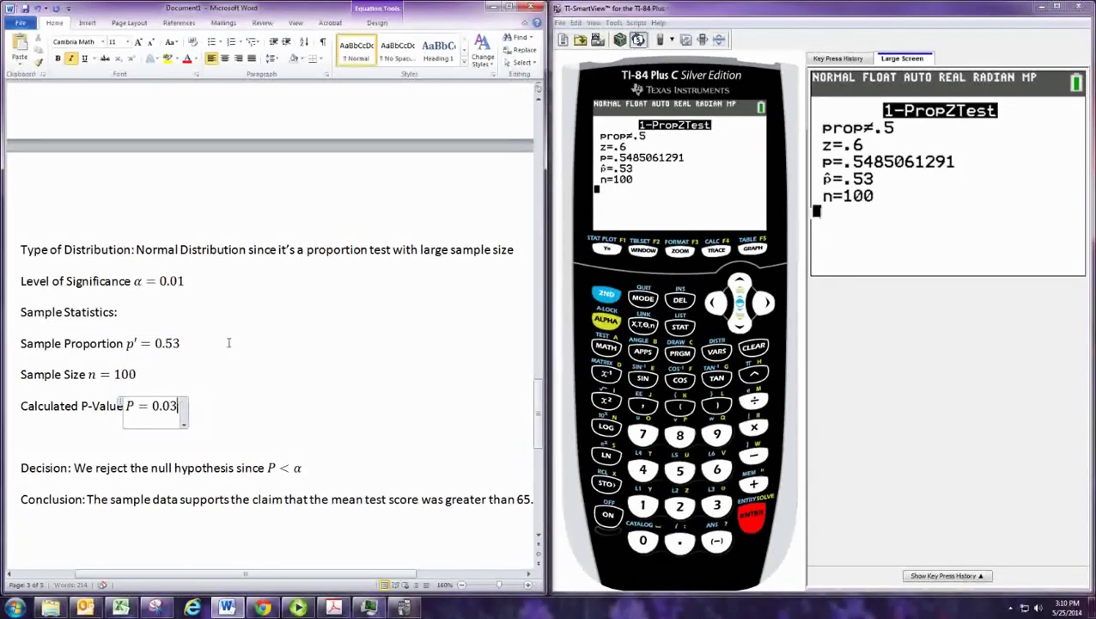
{"action": "key", "text": "BackSpace"}
{"action": "type", "text": "54"}
Finish the P-value as 0.5485 and draw the 1-PropZTest shaded p-value graph on the calculator.
{"action": "type", "text": "85"}
{"action": "left_click", "coordinate": [685, 327]}
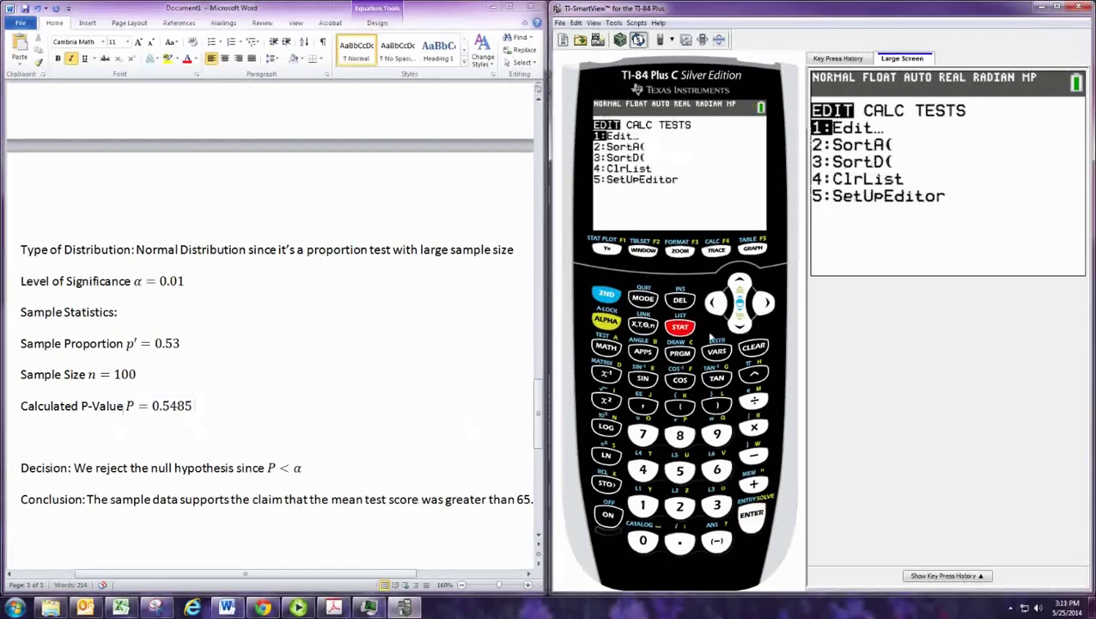
{"action": "left_click", "coordinate": [766, 303]}
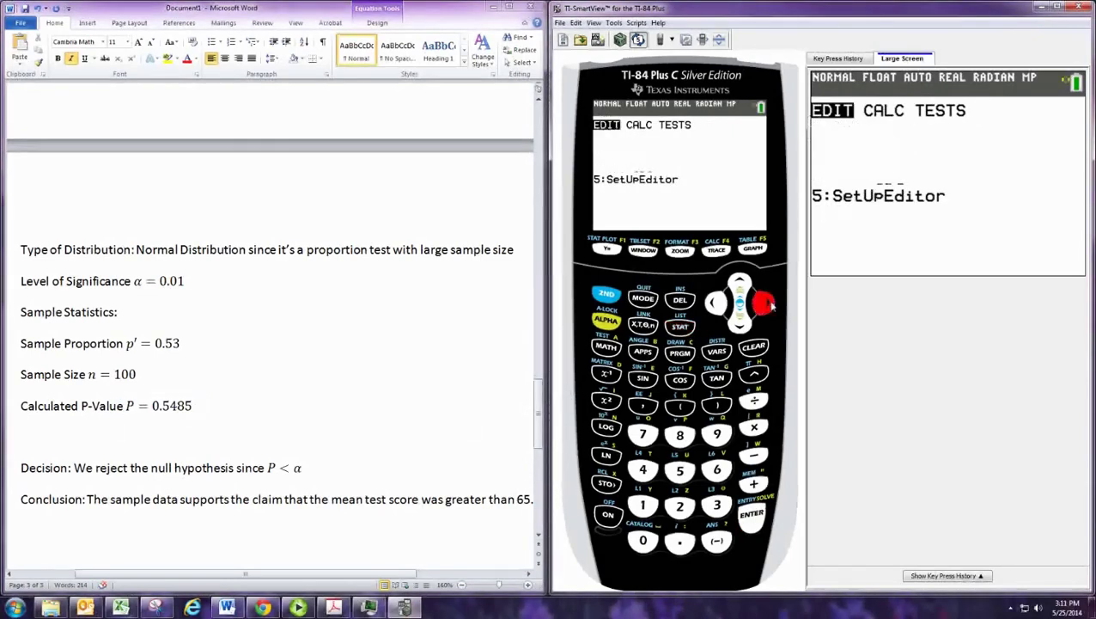
{"action": "left_click", "coordinate": [765, 303]}
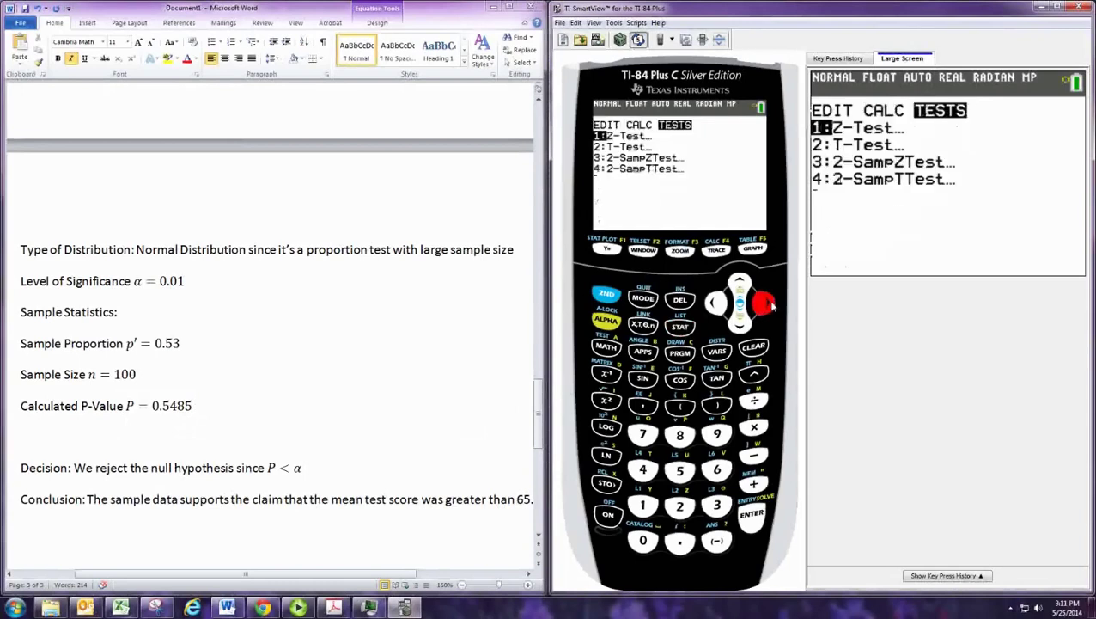
{"action": "left_click", "coordinate": [742, 330]}
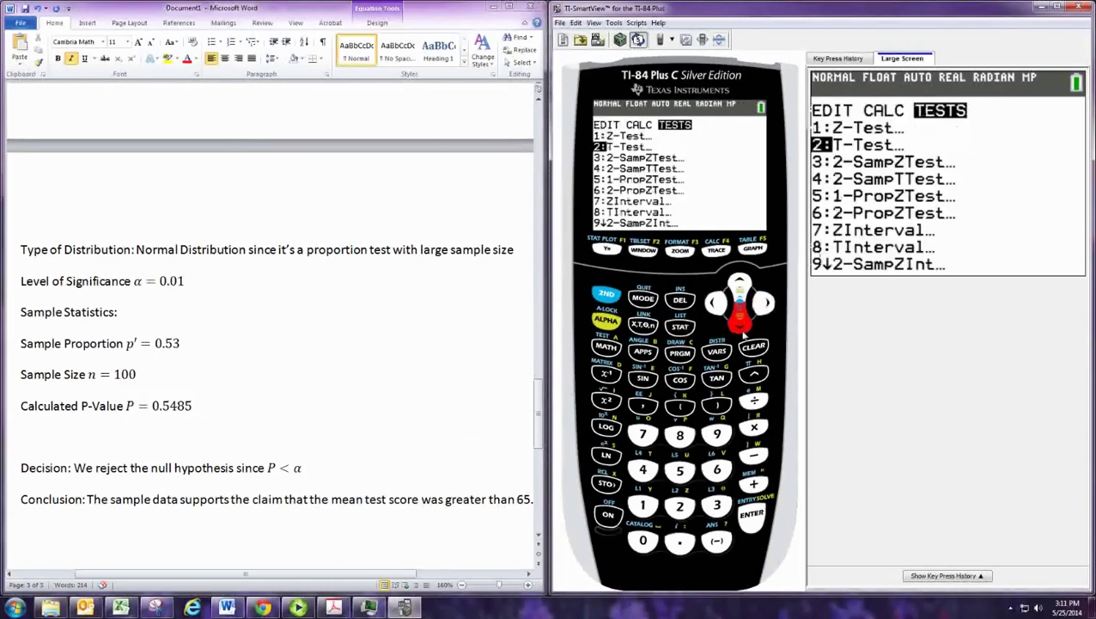
{"action": "left_click", "coordinate": [742, 330]}
{"action": "left_click", "coordinate": [742, 330]}
{"action": "left_click", "coordinate": [742, 330]}
{"action": "left_click", "coordinate": [760, 515]}
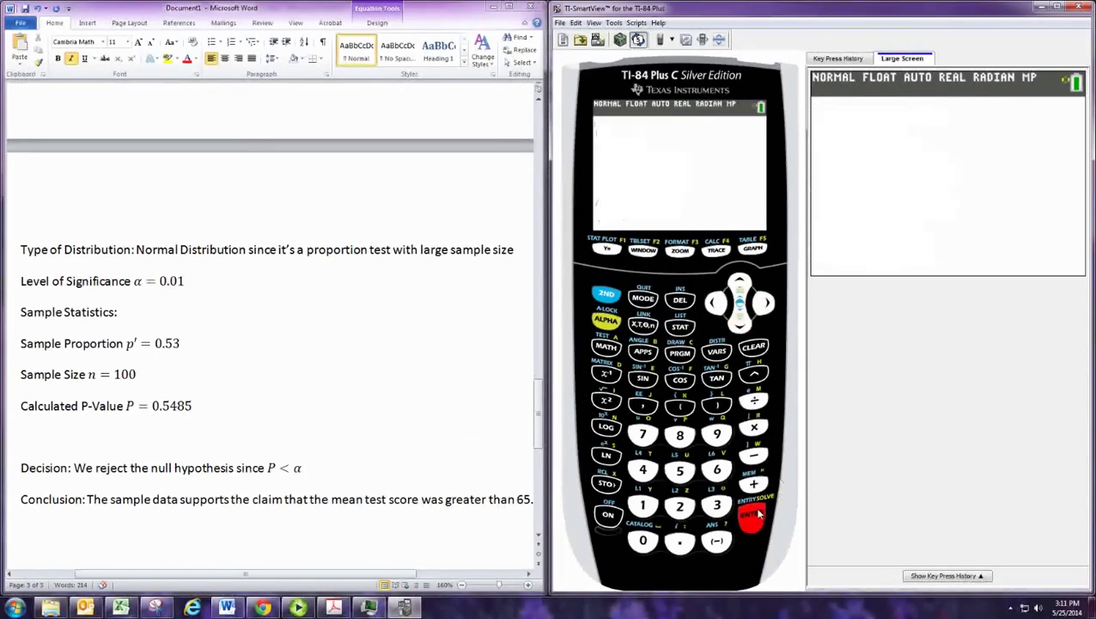
{"action": "left_click", "coordinate": [740, 324]}
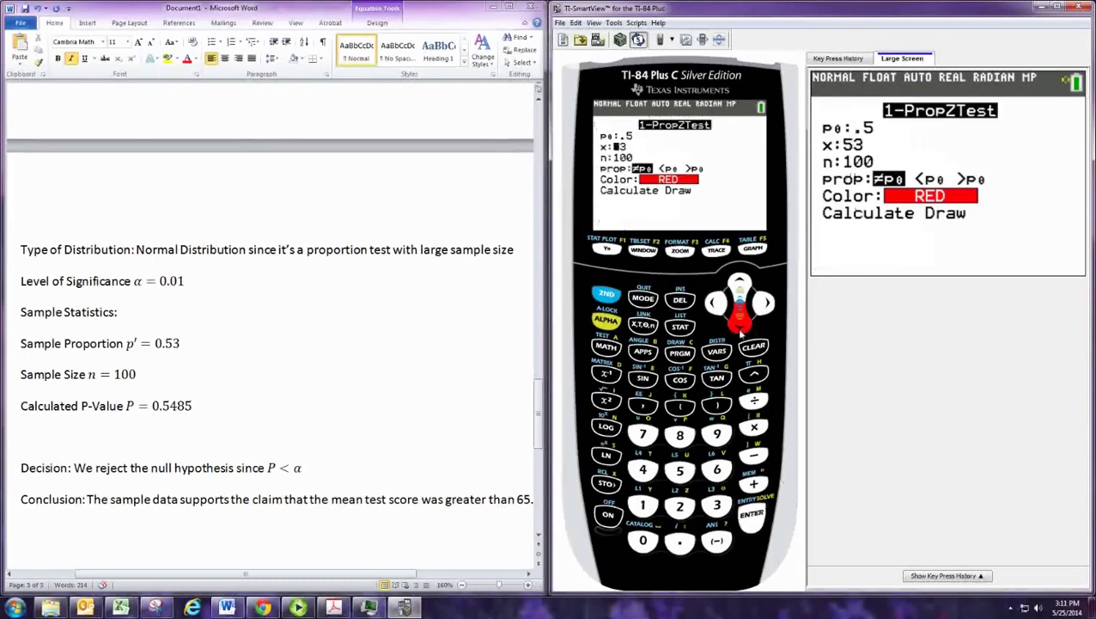
{"action": "left_click", "coordinate": [741, 325]}
{"action": "left_click", "coordinate": [740, 325]}
{"action": "left_click", "coordinate": [741, 325]}
{"action": "left_click", "coordinate": [740, 324]}
{"action": "left_click", "coordinate": [741, 325]}
{"action": "left_click", "coordinate": [759, 514]}
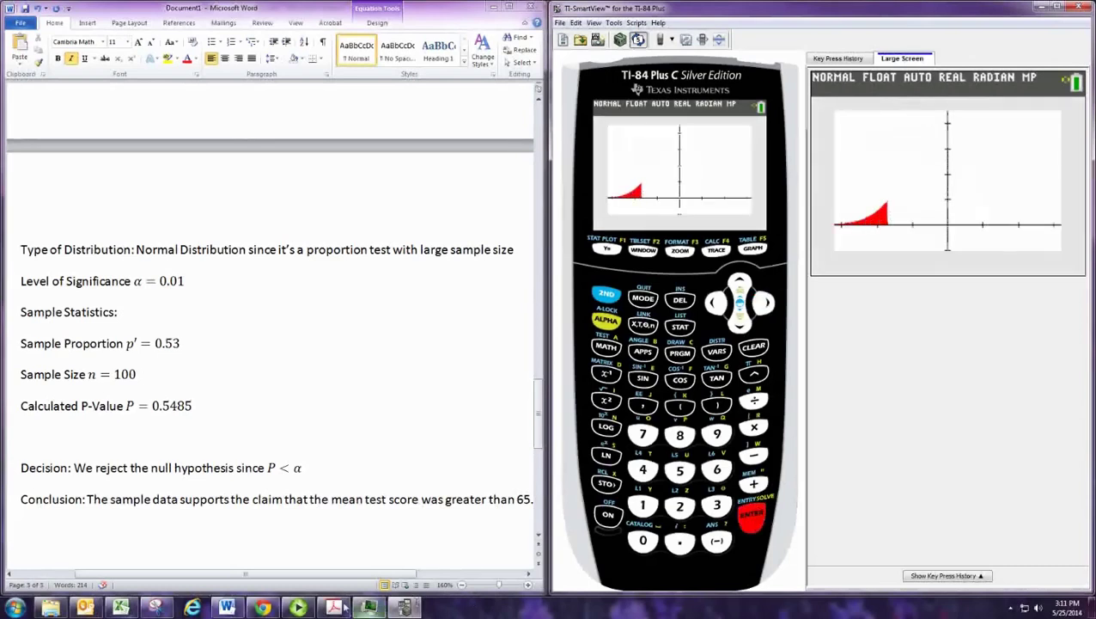
Snip the calculator's enlarged graph and paste a shrunken copy below the P-value line.
{"action": "mouse_move", "coordinate": [323, 607]}
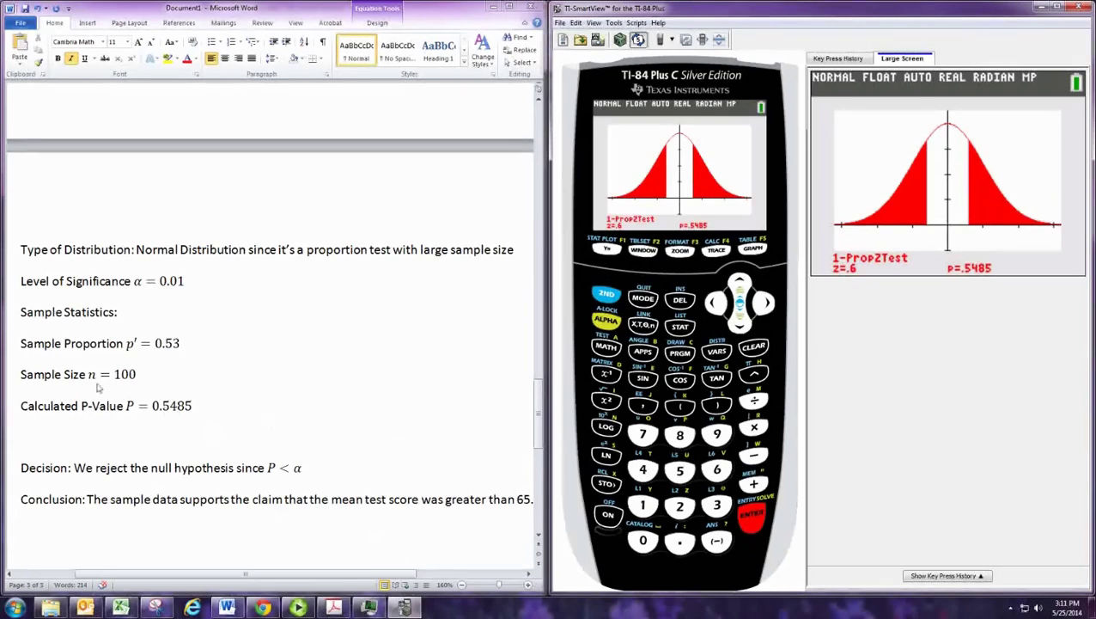
{"action": "left_click", "coordinate": [156, 607]}
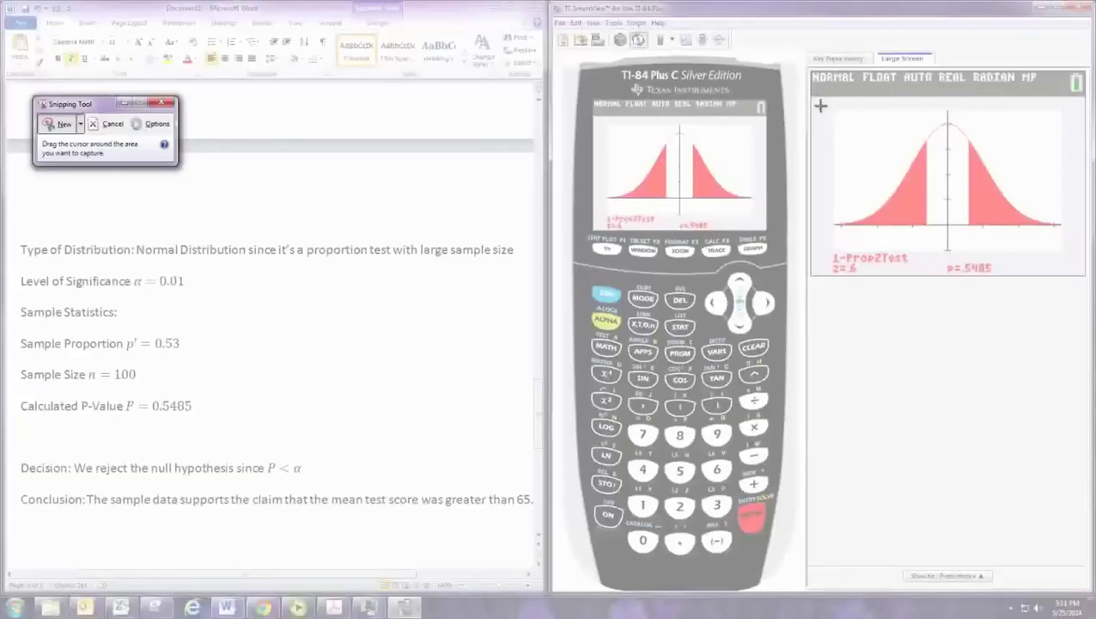
{"action": "left_click_drag", "start_coordinate": [811, 98], "coordinate": [1091, 284]}
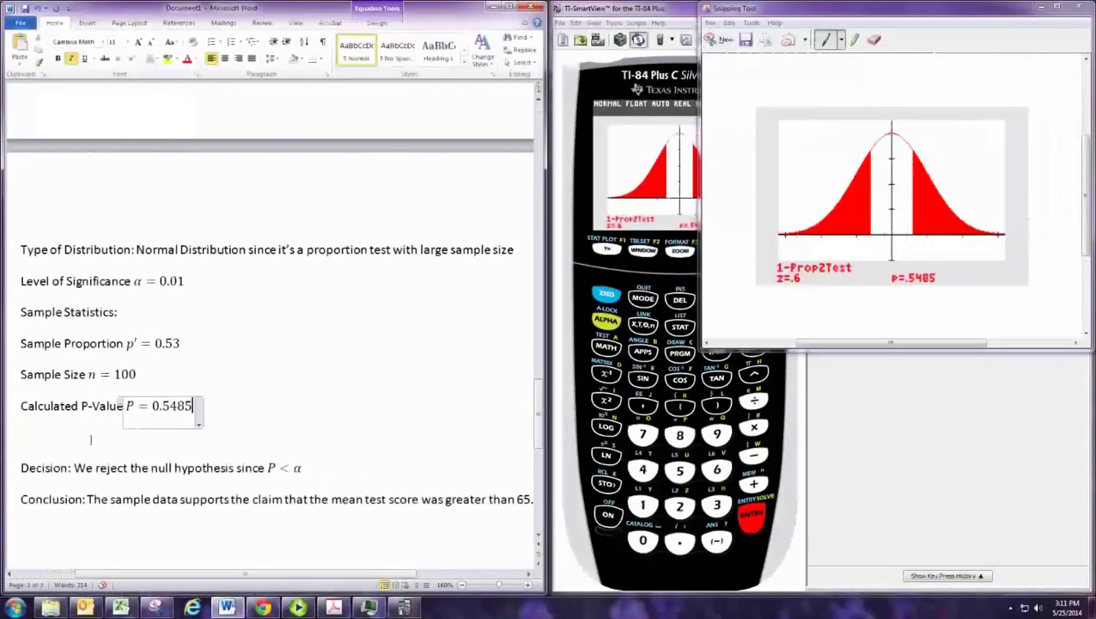
{"action": "key", "text": "ctrl+v"}
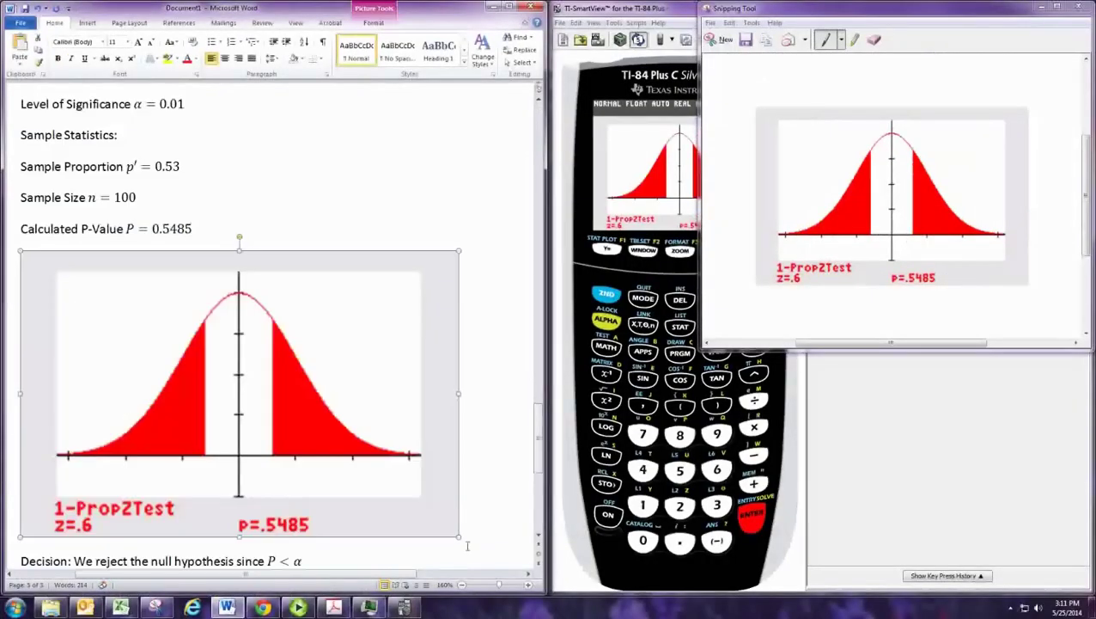
{"action": "left_click_drag", "start_coordinate": [459, 542], "coordinate": [277, 426]}
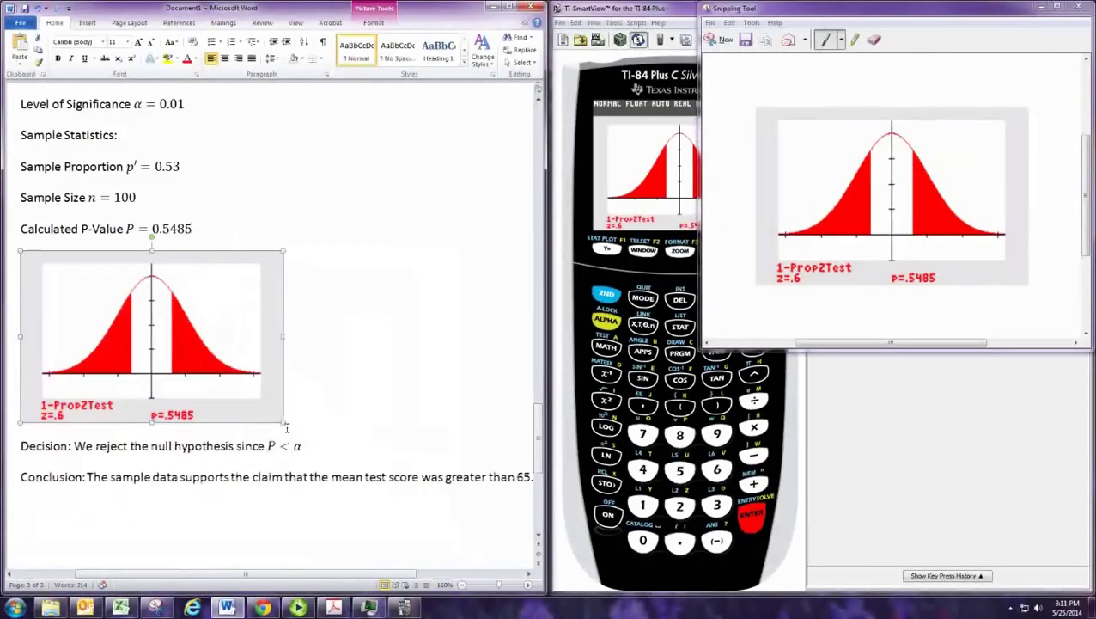
{"action": "scroll", "coordinate": [277, 427], "scroll_direction": "down", "scroll_amount": 1}
{"action": "left_click", "coordinate": [268, 401]}
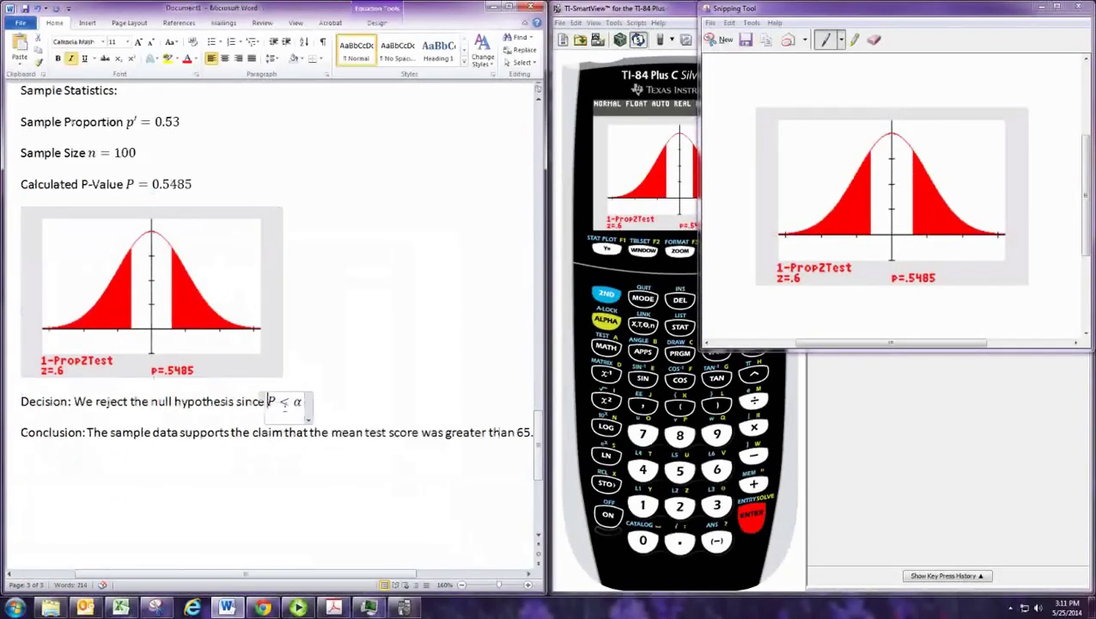
Make the decision 'We fail to reject' the null hypothesis since P > α.
{"action": "left_click", "coordinate": [96, 402]}
{"action": "type", "text": "fail top"}
{"action": "key", "text": "BackSpace"}
{"action": "key", "text": "BackSpace"}
{"action": "left_click", "coordinate": [323, 403]}
{"action": "key", "text": "BackSpace"}
{"action": "type", "text": ">"}
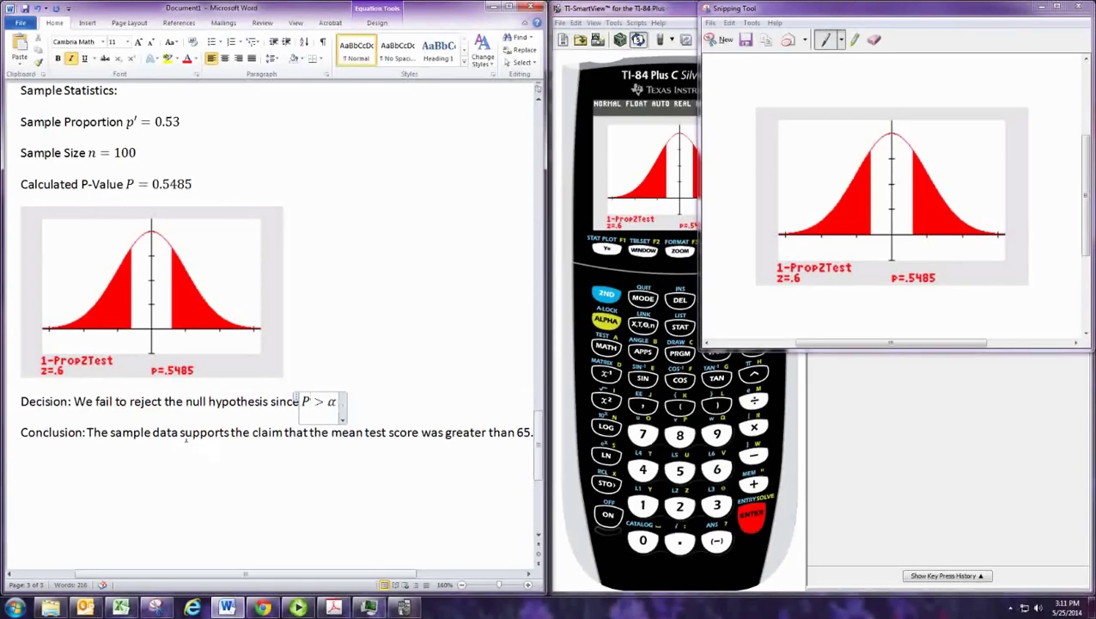
Change the conclusion so the data 'fails to support' the claim.
{"action": "left_click", "coordinate": [182, 437]}
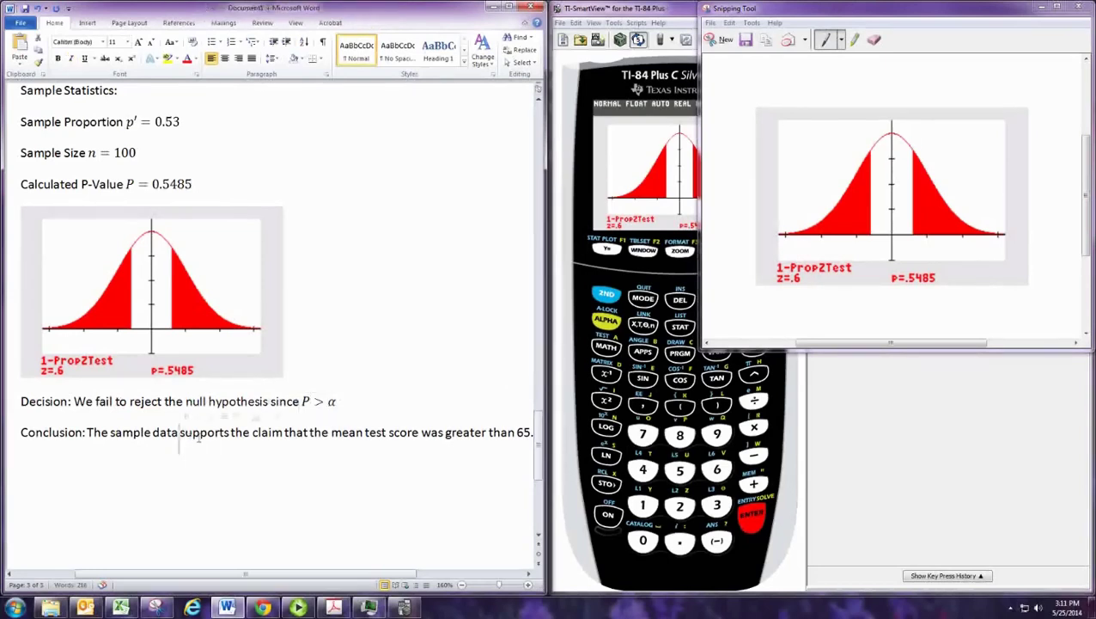
{"action": "type", "text": "fails "}
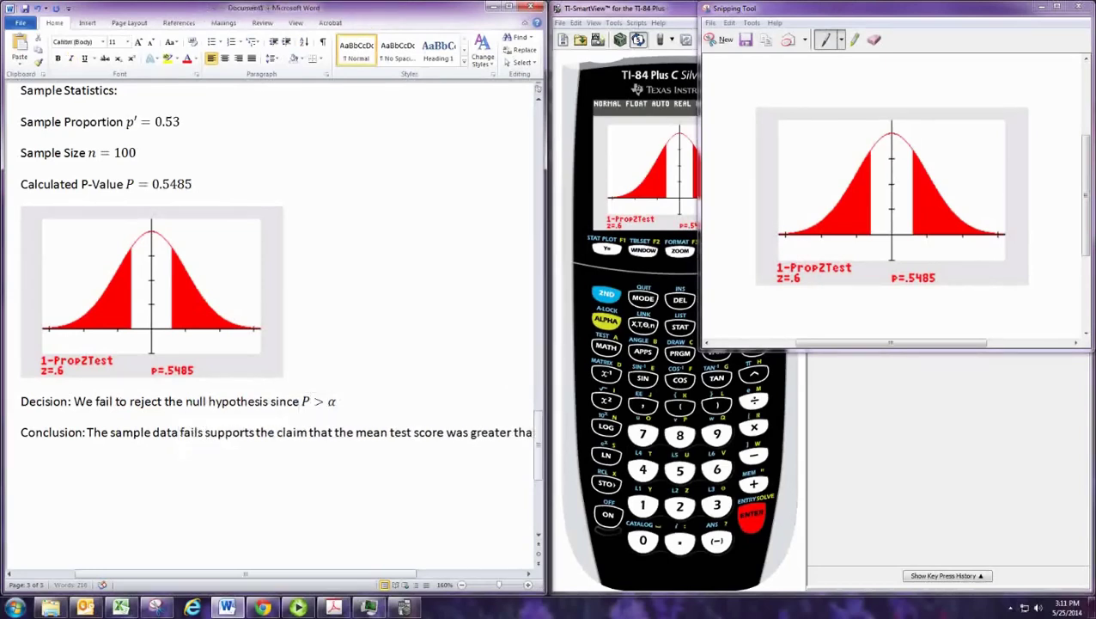
{"action": "type", "text": "to"}
{"action": "key", "text": "Right"}
{"action": "key", "text": "Right"}
{"action": "key", "text": "Right"}
{"action": "key", "text": "Right"}
{"action": "key", "text": "Right"}
{"action": "key", "text": "Right"}
{"action": "key", "text": "Right"}
{"action": "key", "text": "Delete"}
{"action": "left_click", "coordinate": [1042, 7]}
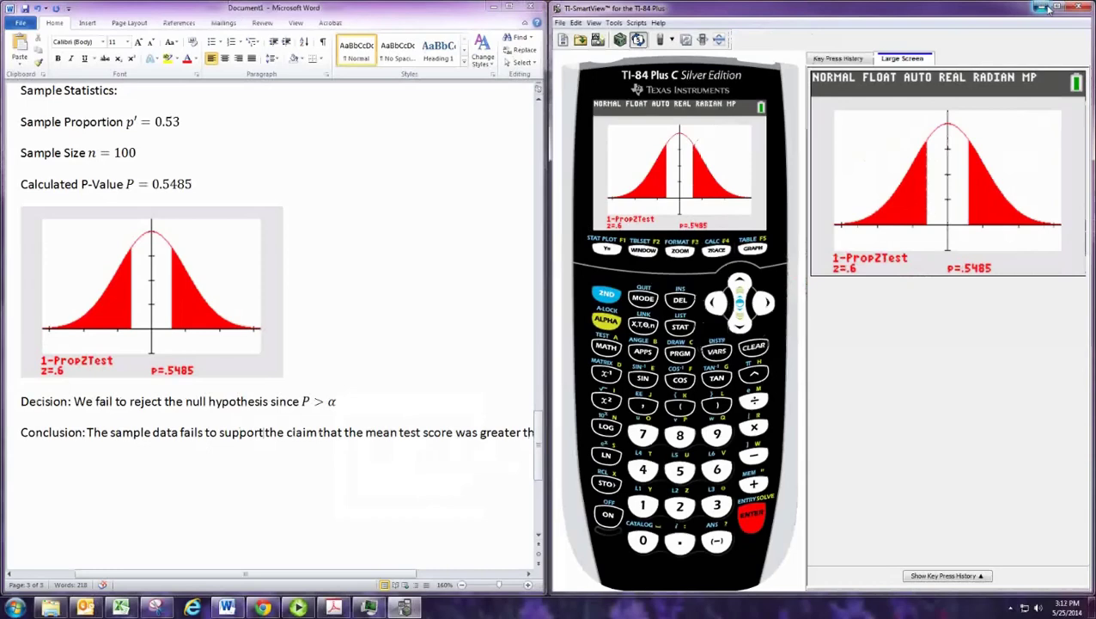
Replace the mean-test-score wording in the Ex 3 conclusion with the first-time brides younger-than-grooms percentage wording.
{"action": "left_click", "coordinate": [1042, 7]}
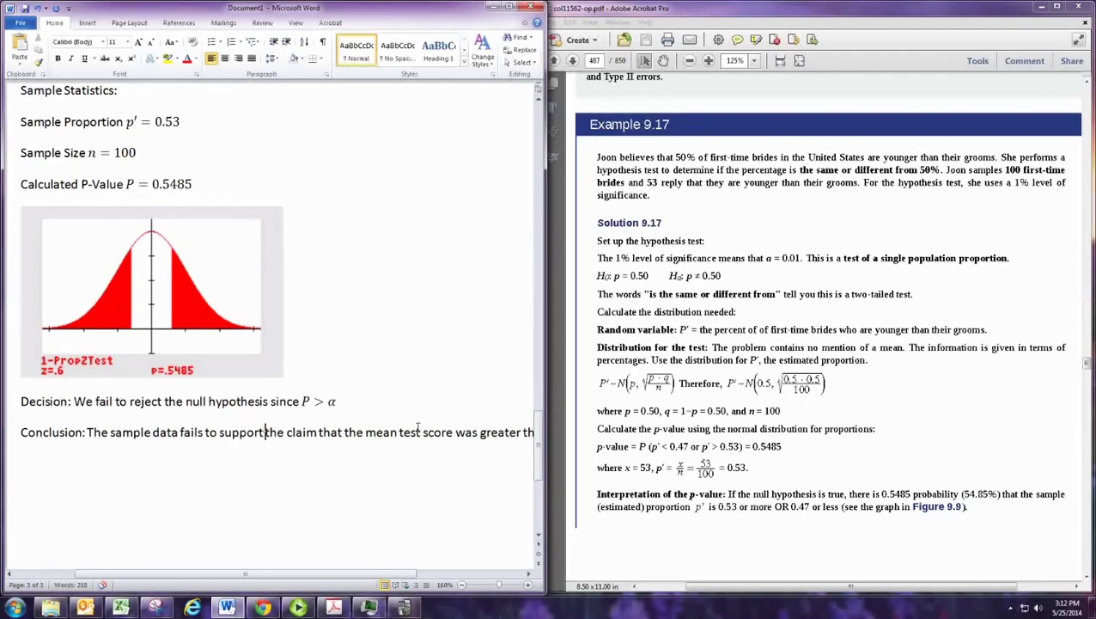
{"action": "key", "text": "Right"}
{"action": "key", "text": "Right"}
{"action": "key", "text": "Right"}
{"action": "key", "text": "Right"}
{"action": "key", "text": "Right"}
{"action": "key", "text": "Right"}
{"action": "key", "text": "Right"}
{"action": "key", "text": "Right"}
{"action": "key", "text": "Right"}
{"action": "key", "text": "Right"}
{"action": "key", "text": "Right"}
{"action": "key", "text": "Right"}
{"action": "key", "text": "Right"}
{"action": "key", "text": "Right"}
{"action": "key", "text": "Right"}
{"action": "key", "text": "Right"}
{"action": "key", "text": "Right"}
{"action": "key", "text": "Delete"}
{"action": "key", "text": "Delete"}
{"action": "key", "text": "Delete"}
{"action": "key", "text": "Delete"}
{"action": "key", "text": "Delete"}
{"action": "key", "text": "Delete"}
{"action": "key", "text": "Delete"}
{"action": "key", "text": "Delete"}
{"action": "key", "text": "Delete"}
{"action": "key", "text": "Delete"}
{"action": "key", "text": "Delete"}
{"action": "key", "text": "Delete"}
{"action": "key", "text": "Delete"}
{"action": "key", "text": "Delete"}
{"action": "key", "text": "Delete"}
{"action": "key", "text": "Delete"}
{"action": "key", "text": "Delete"}
{"action": "key", "text": "Delete"}
{"action": "key", "text": "Delete"}
{"action": "key", "text": "Delete"}
{"action": "key", "text": "Delete"}
{"action": "key", "text": "Delete"}
{"action": "key", "text": "Delete"}
{"action": "key", "text": "Delete"}
{"action": "key", "text": "Delete"}
{"action": "key", "text": "Delete"}
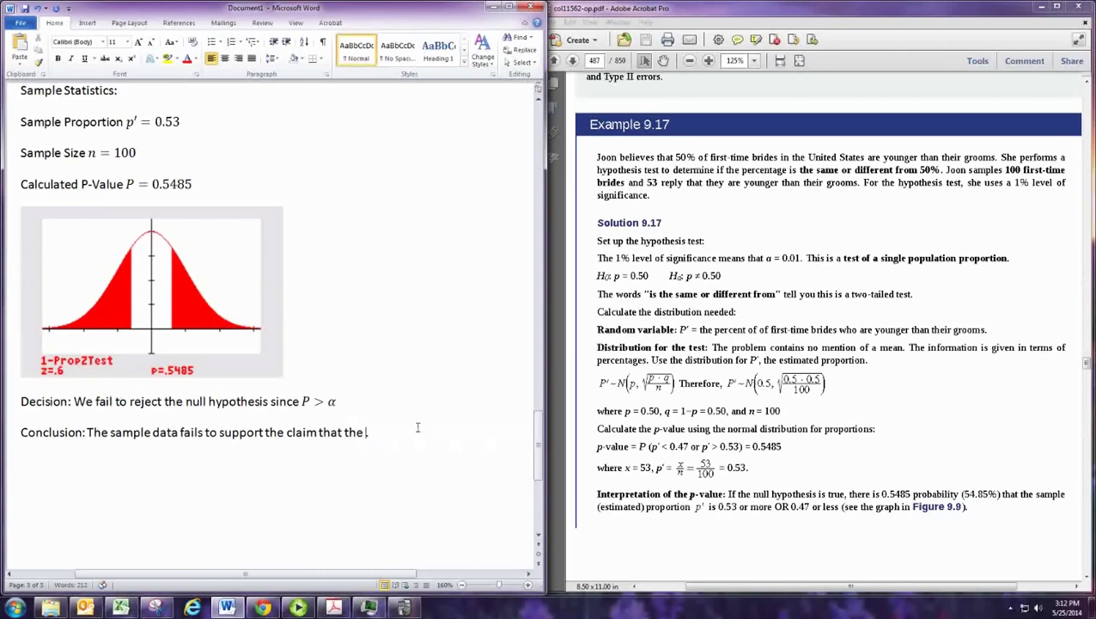
{"action": "type", "text": "percentage of "}
{"action": "type", "text": "first"}
{"action": "type", "text": "-time brides"}
{"action": "type", "text": " In the U"}
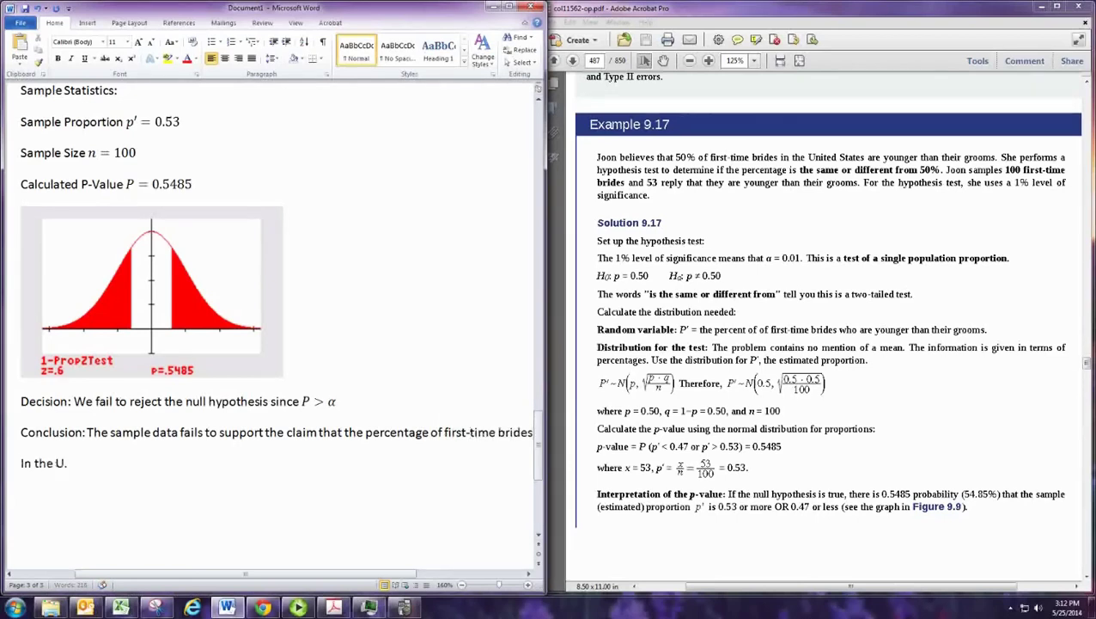
{"action": "type", "text": ".S that are younger than the"}
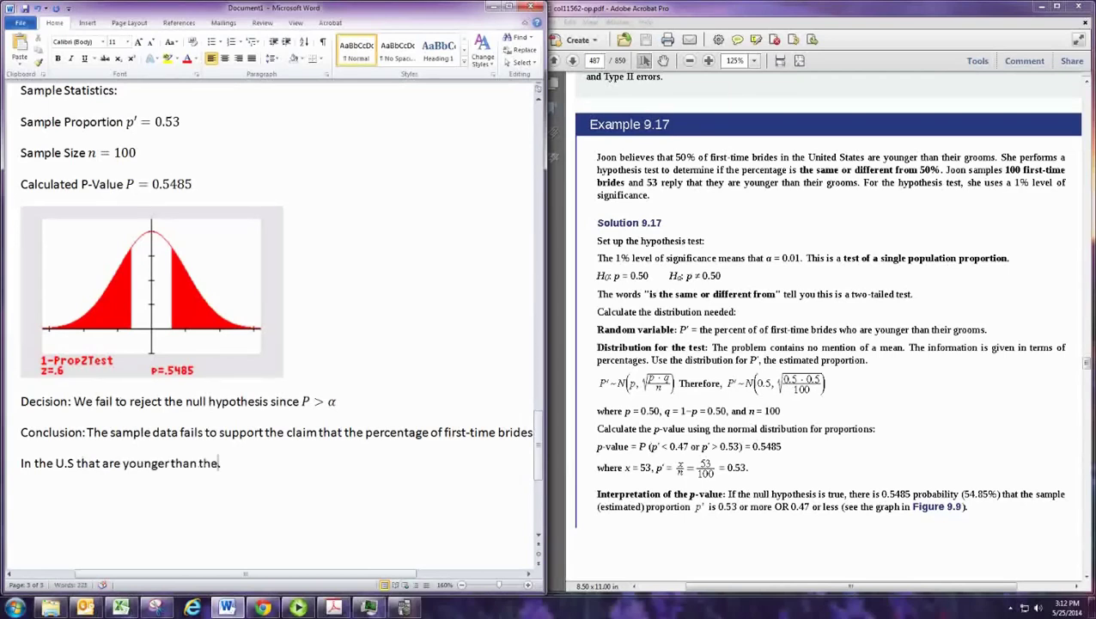
{"action": "type", "text": "ir grooms is different"}
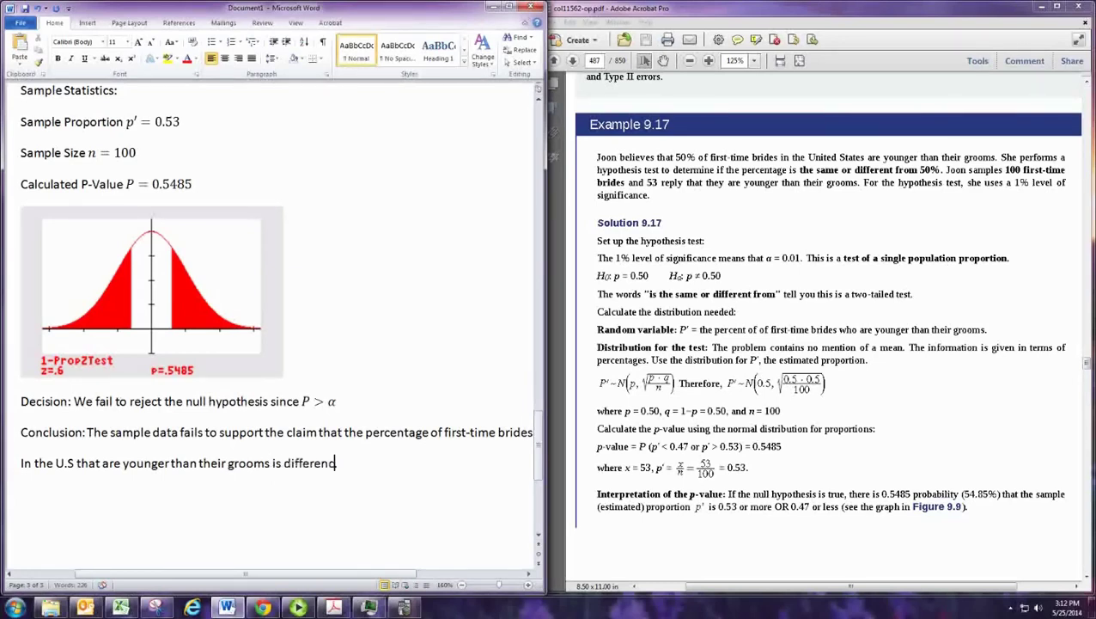
{"action": "type", "text": " from 50%."}
Scroll the textbook PDF to page 488, showing Figure 9.10 and Example 9.17's conclusion.
{"action": "left_click", "coordinate": [750, 466]}
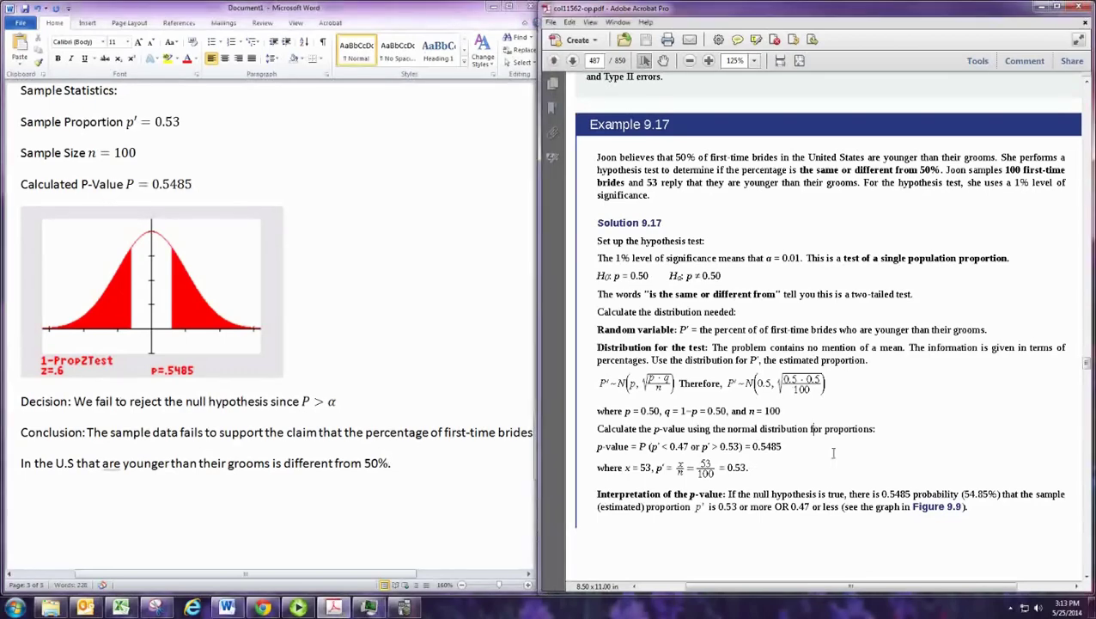
{"action": "scroll", "coordinate": [838, 453], "scroll_direction": "down", "scroll_amount": 1}
{"action": "scroll", "coordinate": [845, 457], "scroll_direction": "down", "scroll_amount": 7}
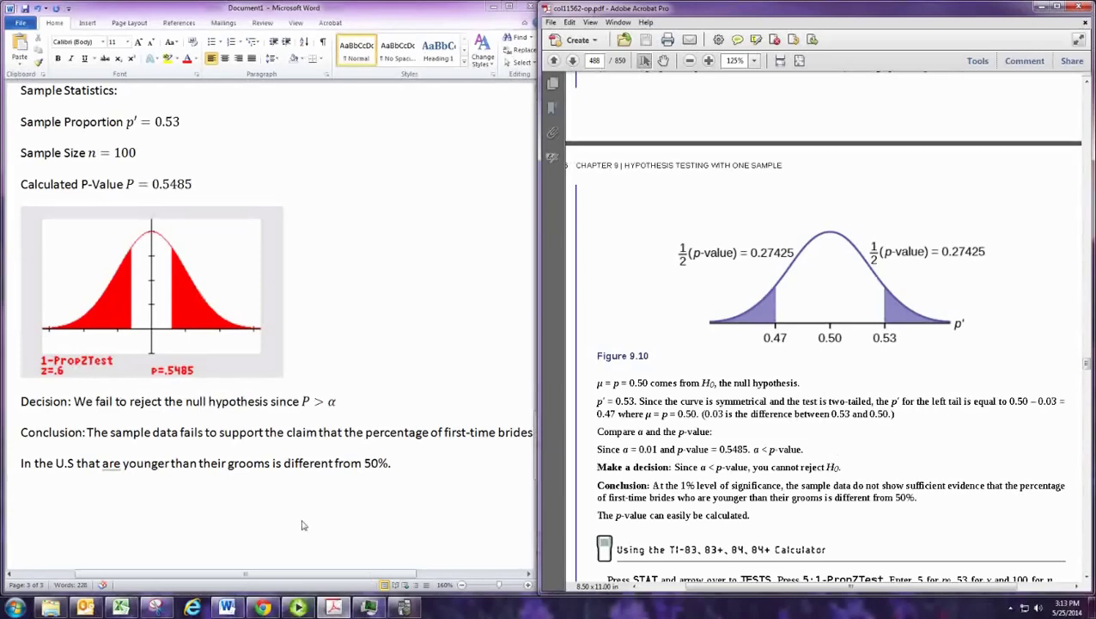
{"action": "mouse_move", "coordinate": [298, 607]}
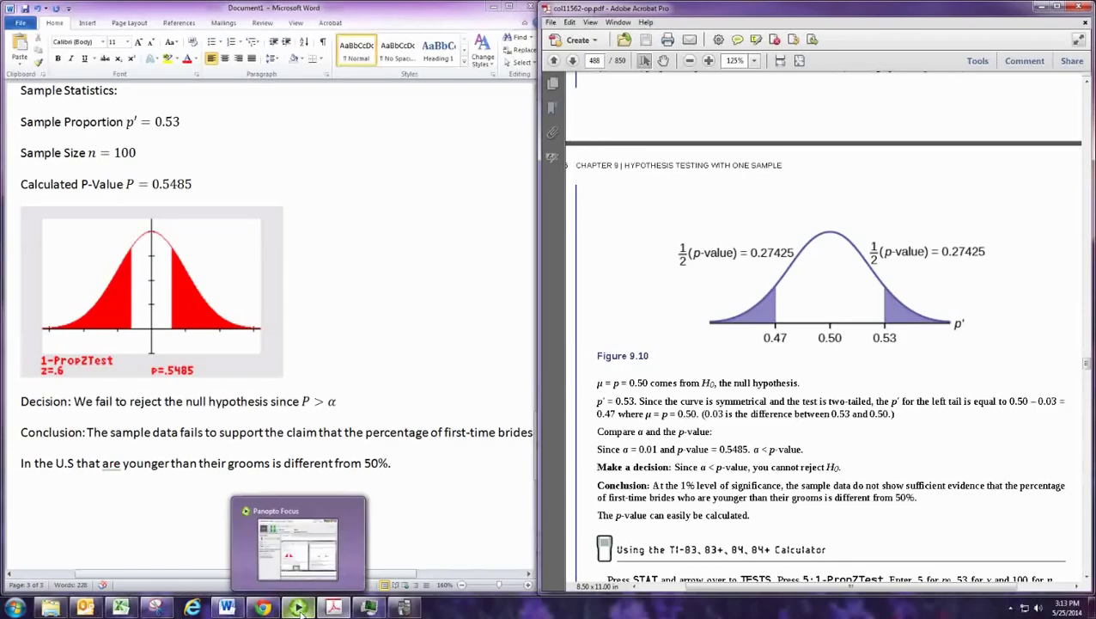